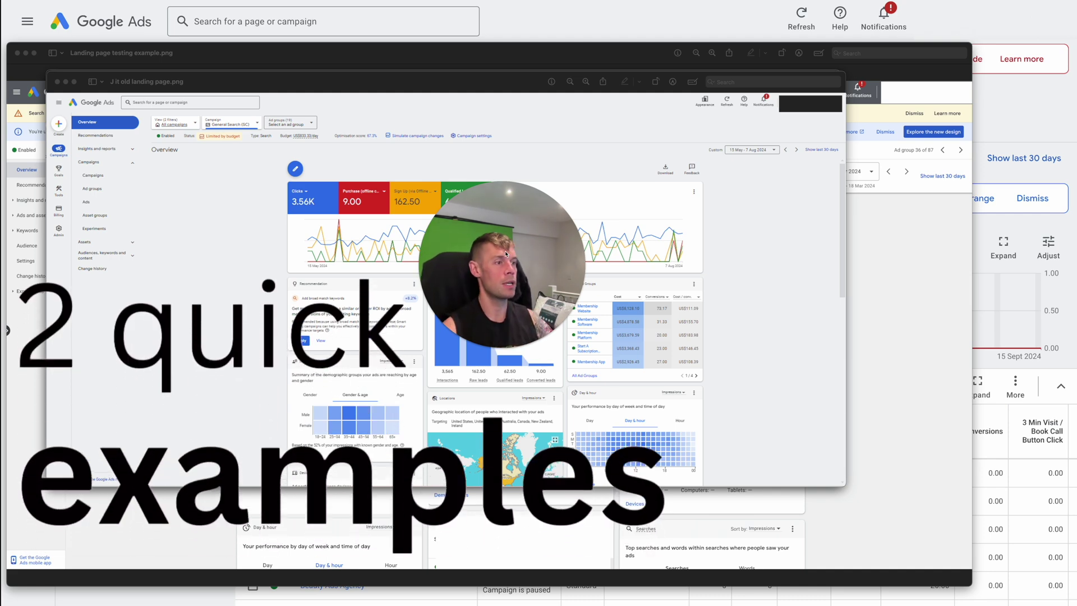
# Move the old landing page screenshot aside to reveal 'new landing page.png' behind it.
pyautogui.moveTo(482, 260); pyautogui.dragTo(914, 286)
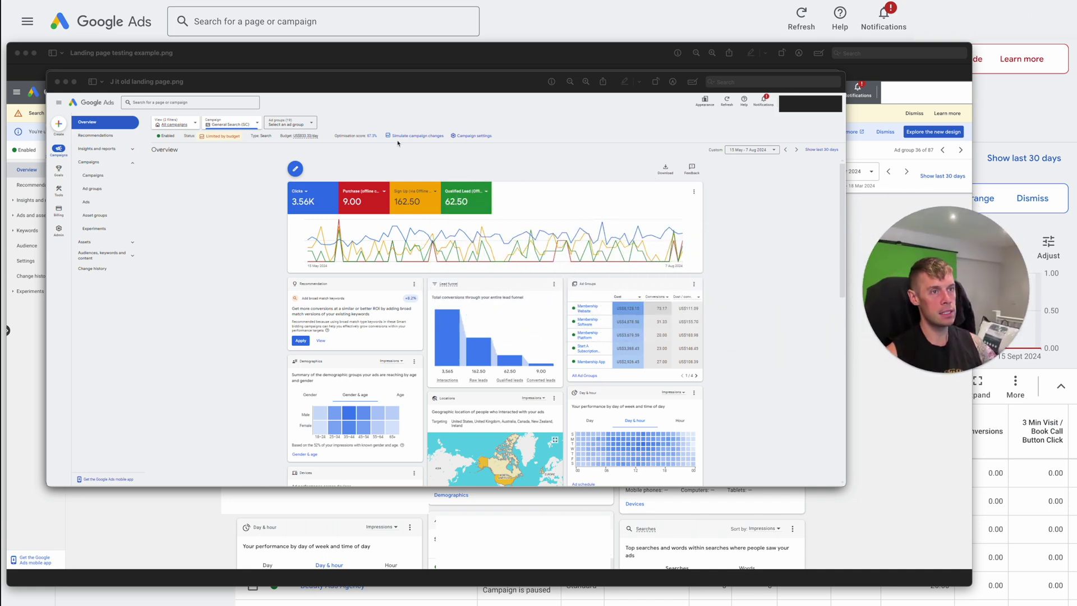
pyautogui.click(296, 84)
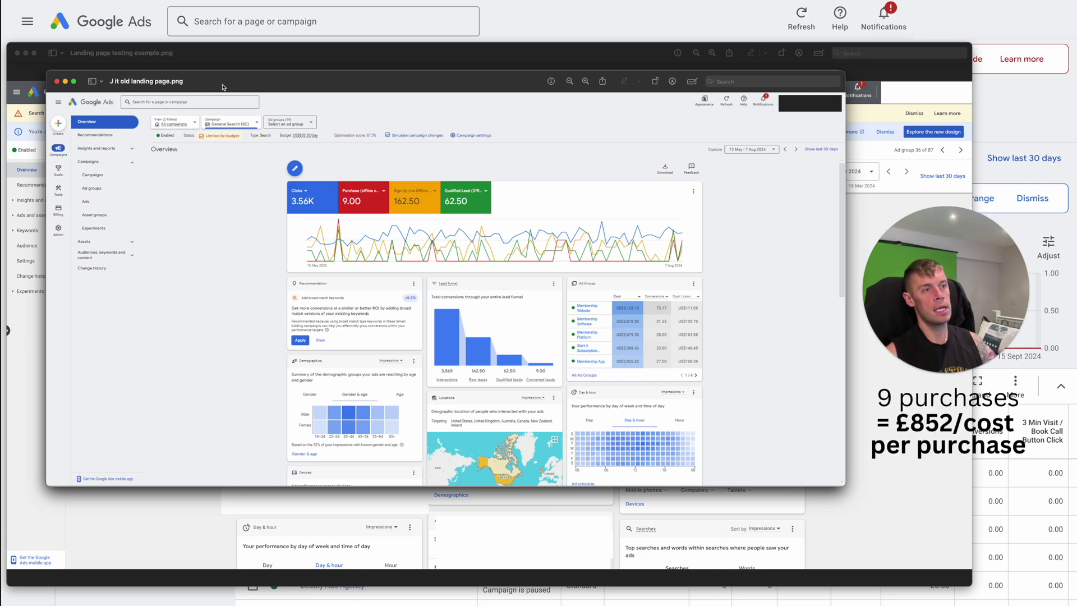
pyautogui.moveTo(224, 87); pyautogui.dragTo(234, 111)
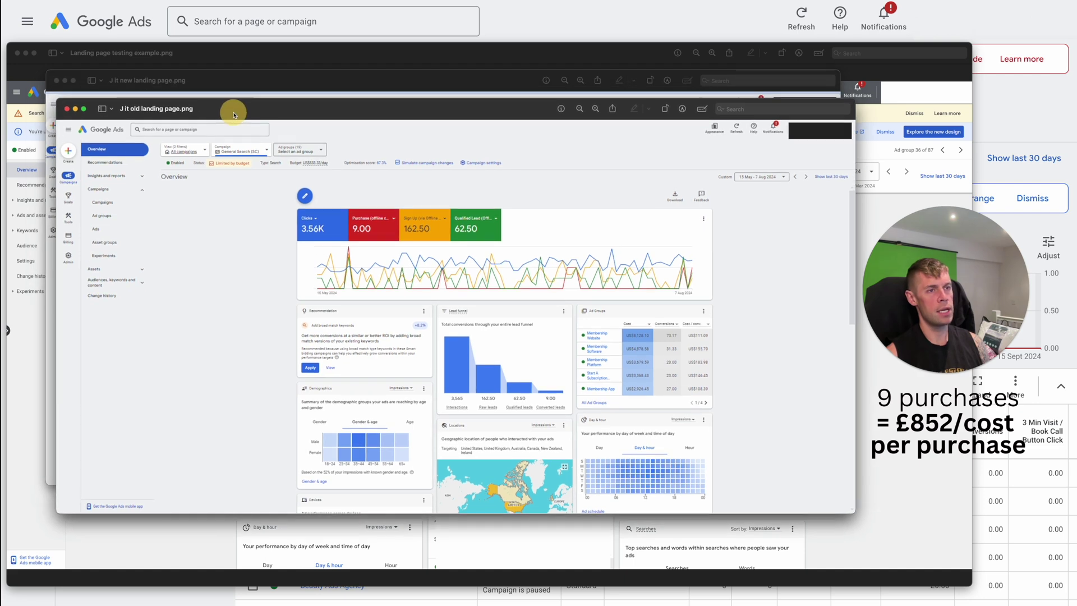
# Close the old and new landing page screenshots in Preview.
pyautogui.click(68, 110)
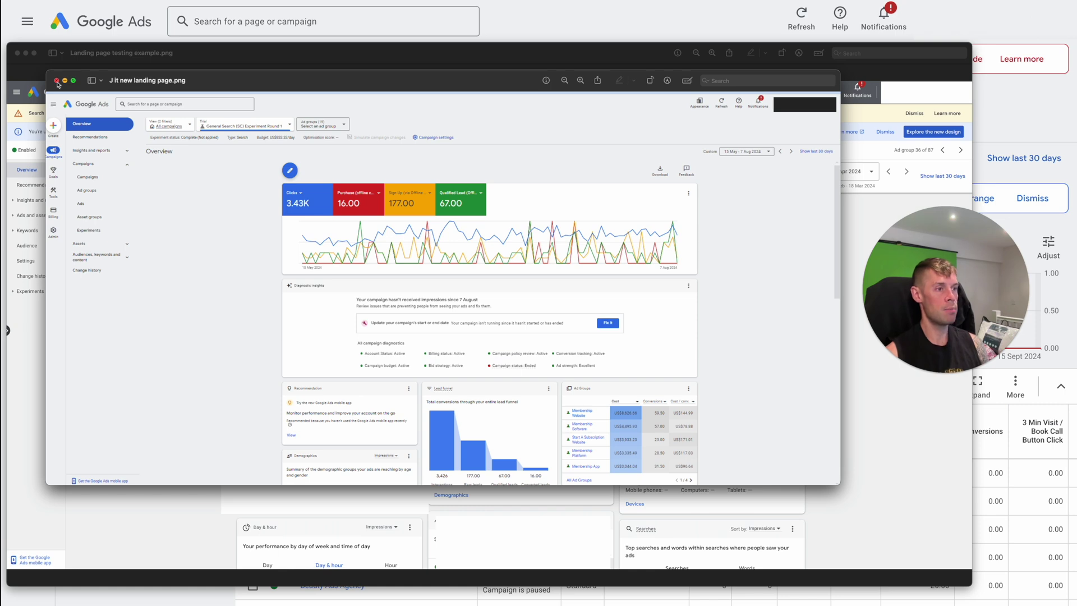
pyautogui.click(56, 81)
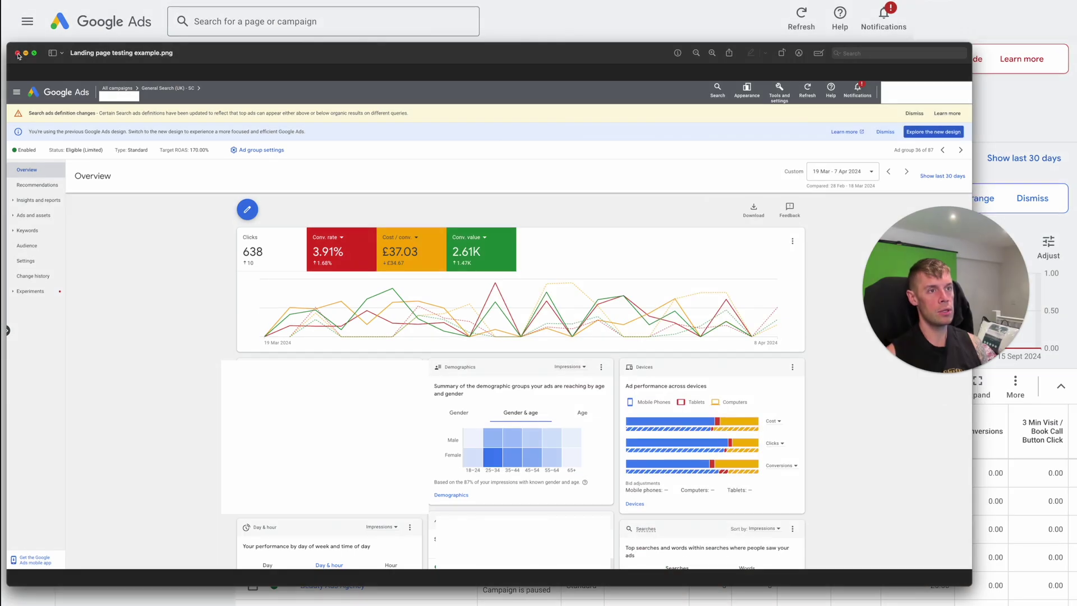
# Close 'Landing page testing example.png' to reveal the Google Ads ad groups page.
pyautogui.click(18, 53)
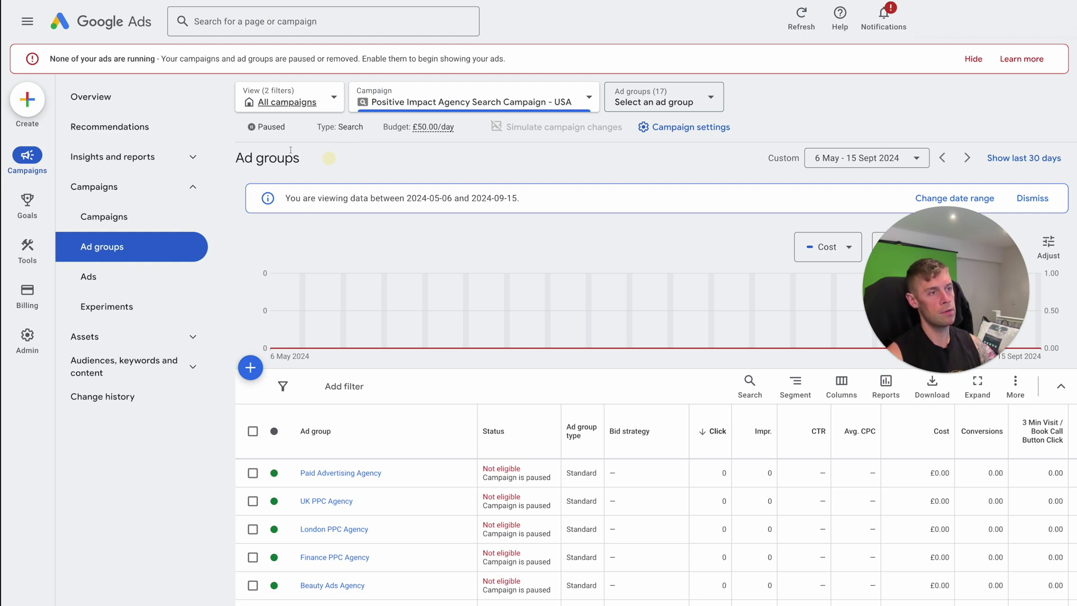
# Go to the Experiments page under Campaigns in the sidebar.
pyautogui.moveTo(27, 203)
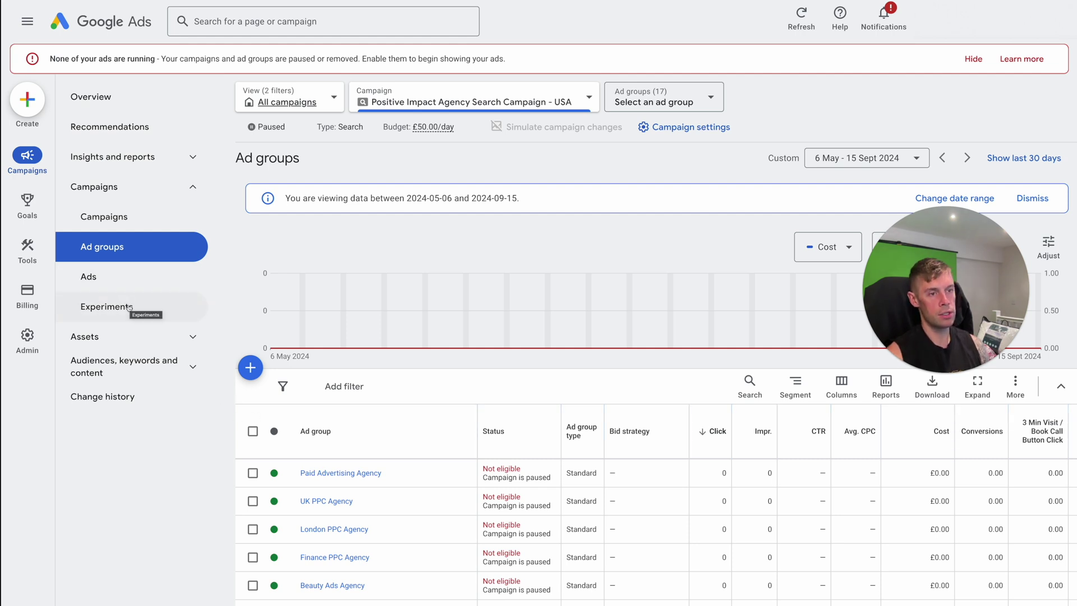
pyautogui.click(126, 310)
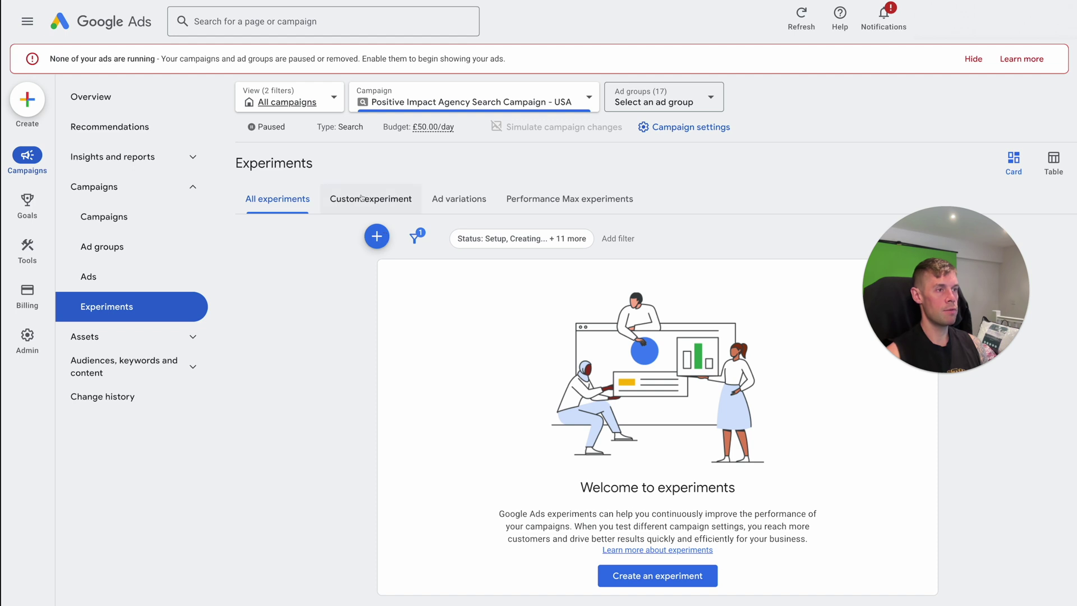
# Browse the experiment tabs, then start a new Custom experiment for a Search campaign.
pyautogui.click(382, 199)
pyautogui.click(448, 187)
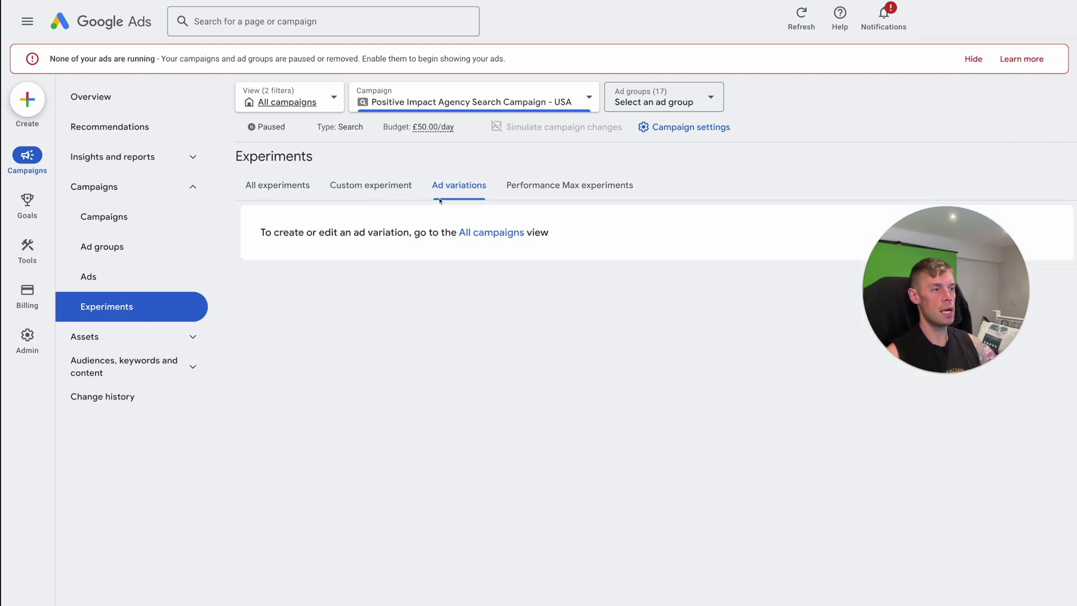
pyautogui.click(383, 190)
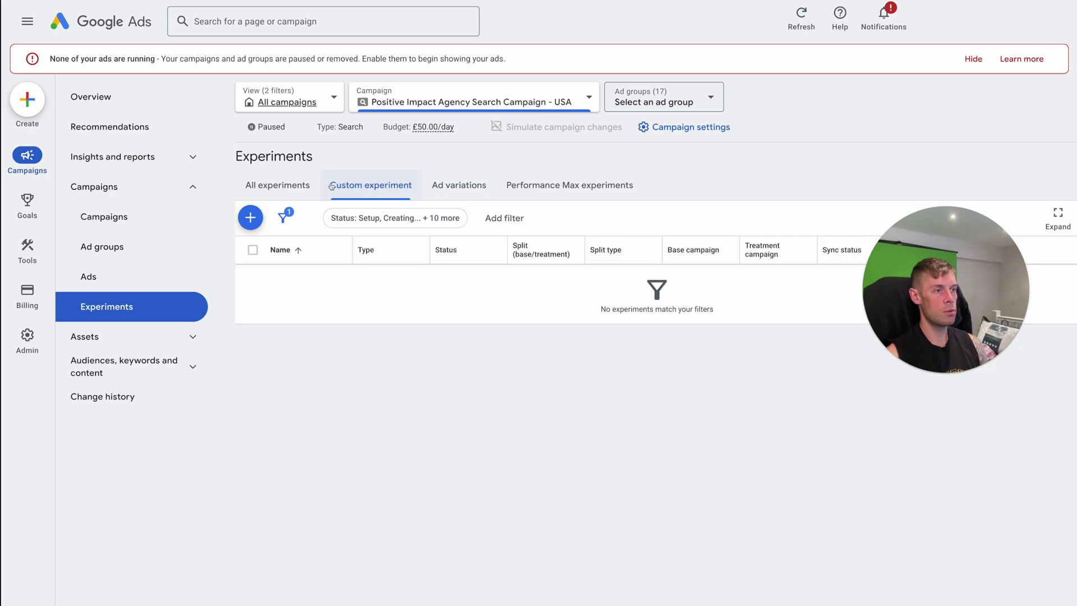
pyautogui.click(292, 187)
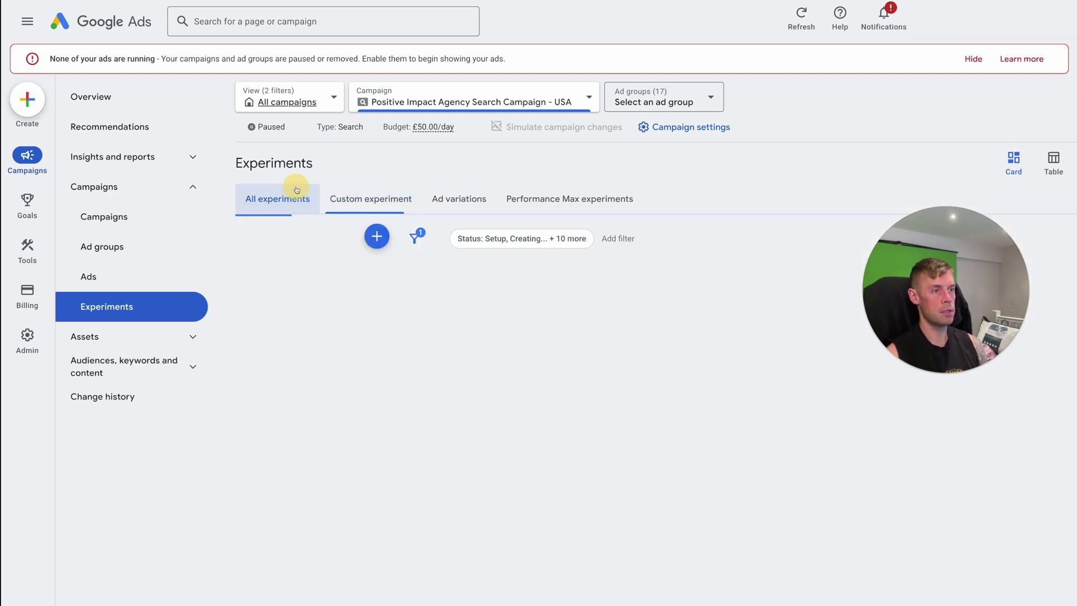
pyautogui.click(351, 202)
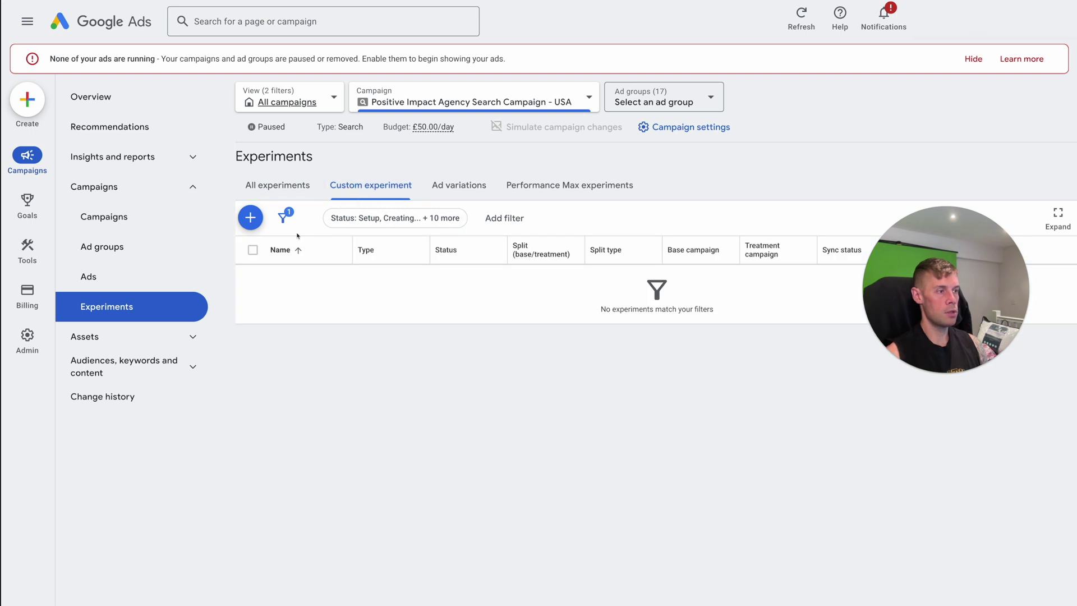
pyautogui.click(250, 218)
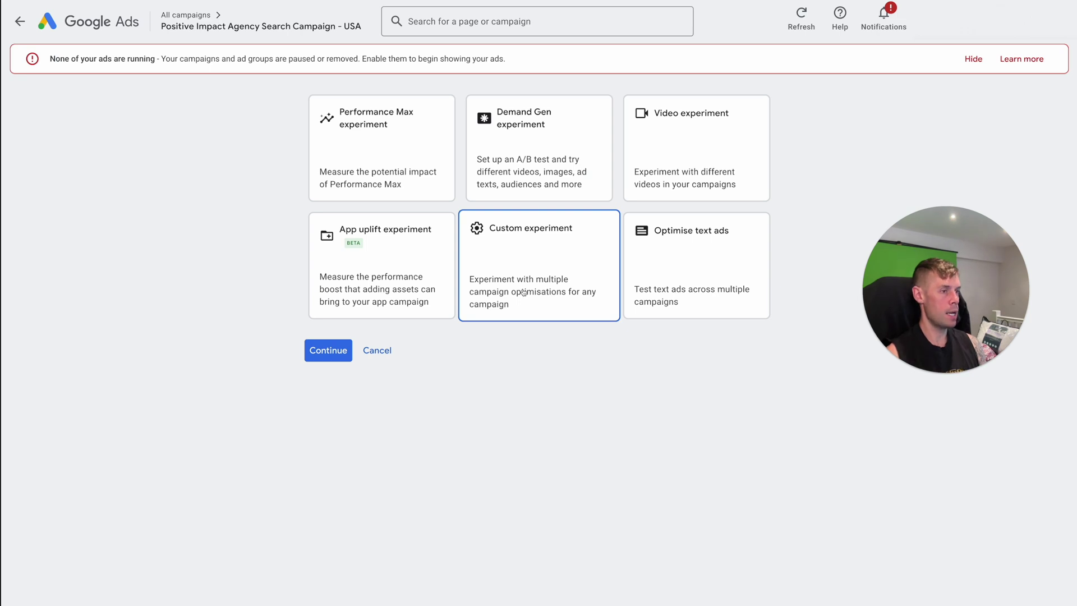
pyautogui.click(521, 259)
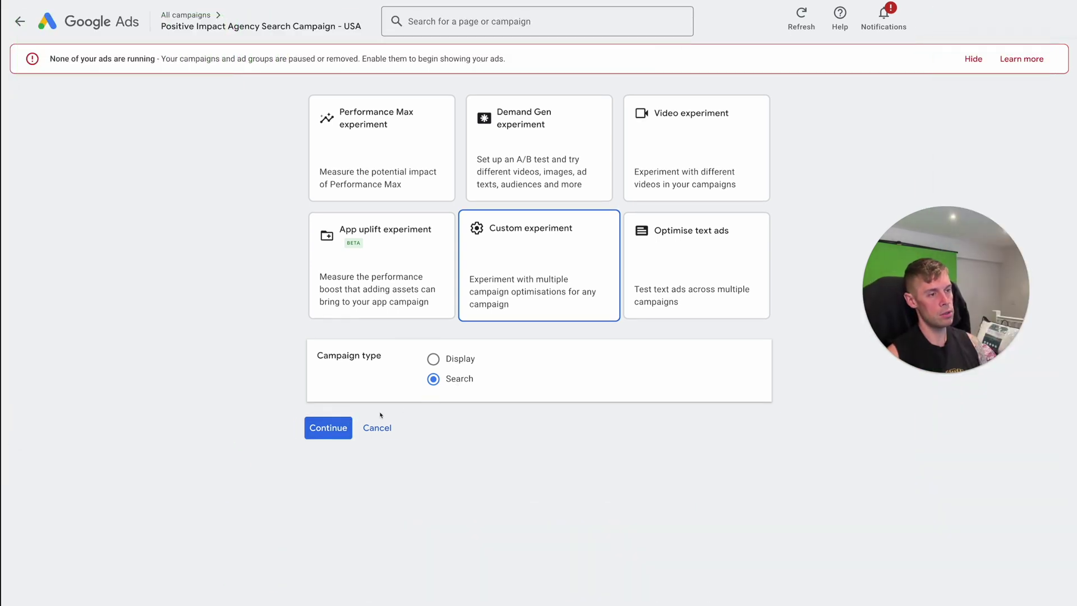
# Name the experiment 'Example Landing Experiment' and base it on the USA search campaign.
pyautogui.click(330, 429)
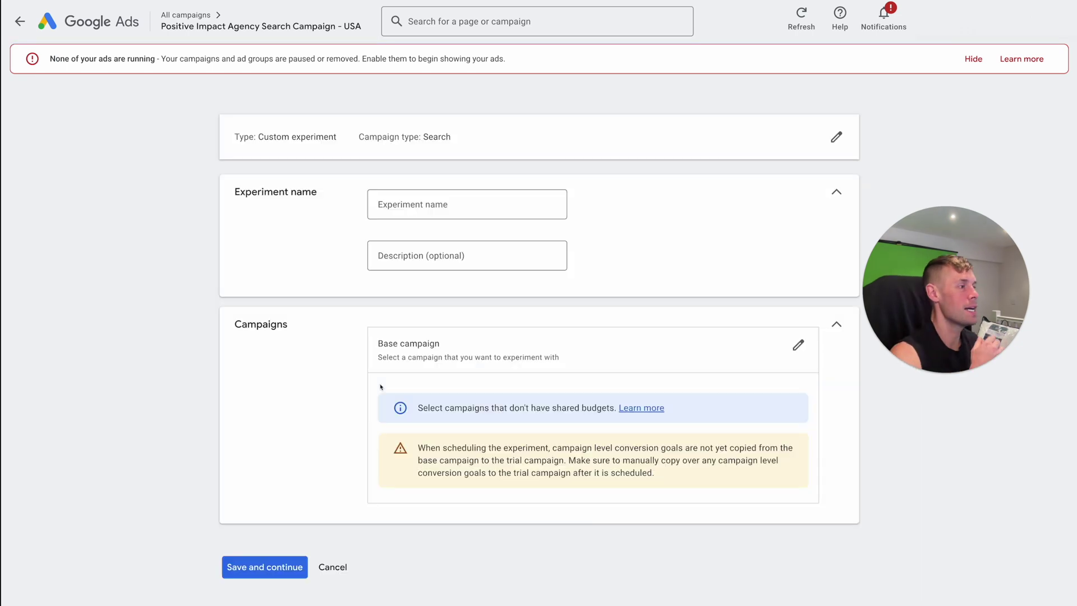
pyautogui.click(484, 207)
pyautogui.write('E')
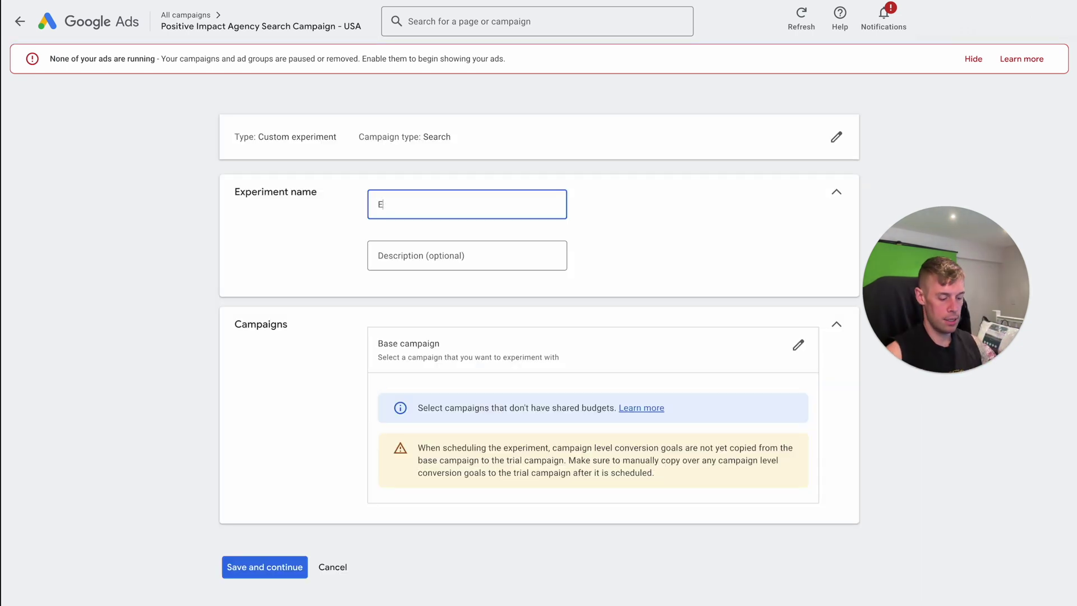
pyautogui.write('xample Landing ')
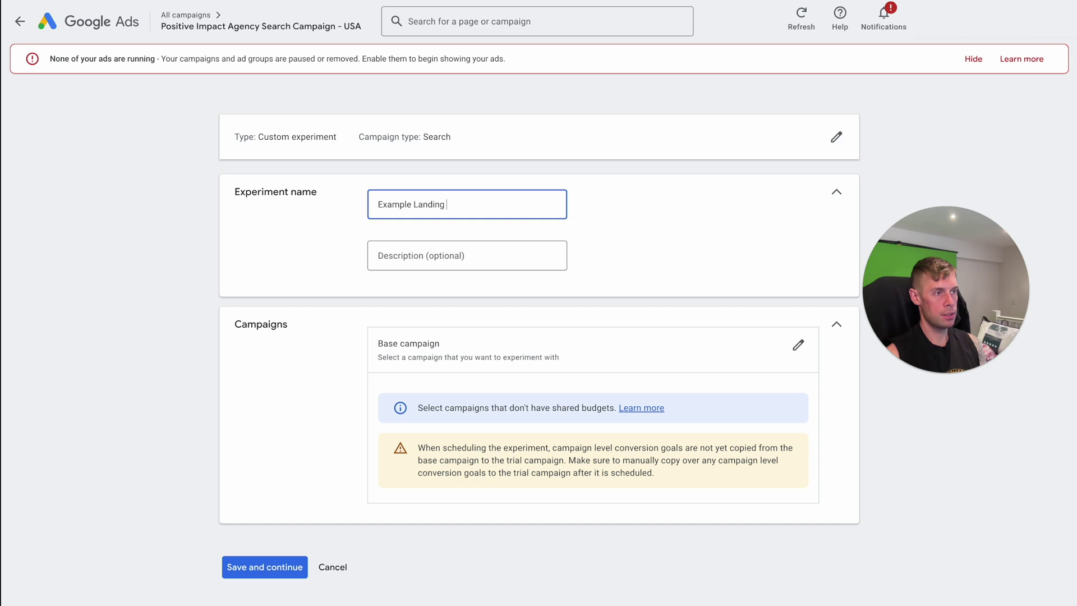
pyautogui.write('Experiment')
pyautogui.press('Tab')
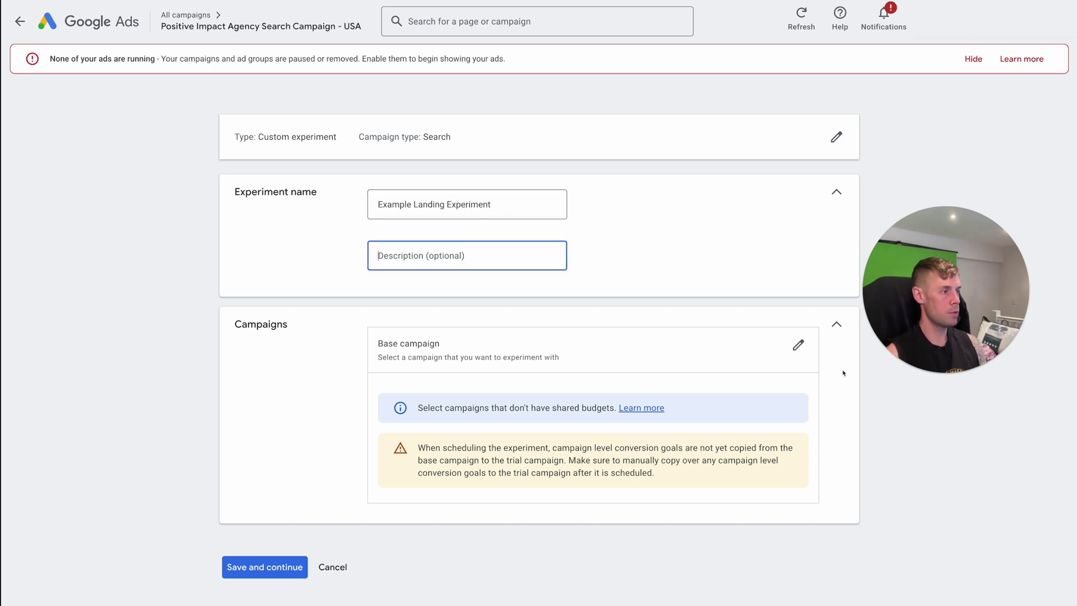
pyautogui.click(799, 344)
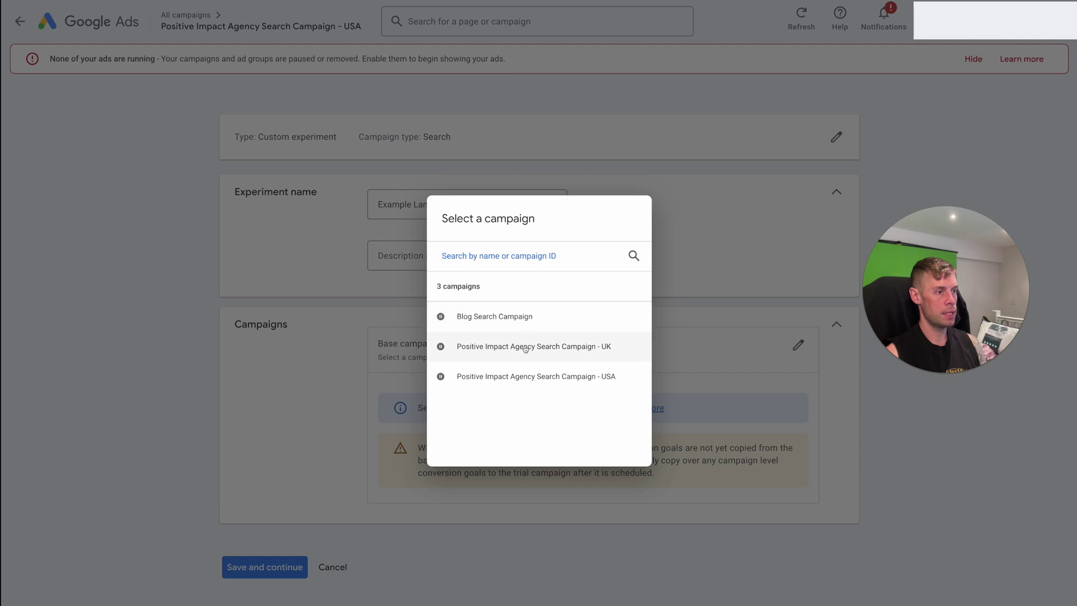
pyautogui.click(529, 377)
pyautogui.scroll(-2, 553, 386)
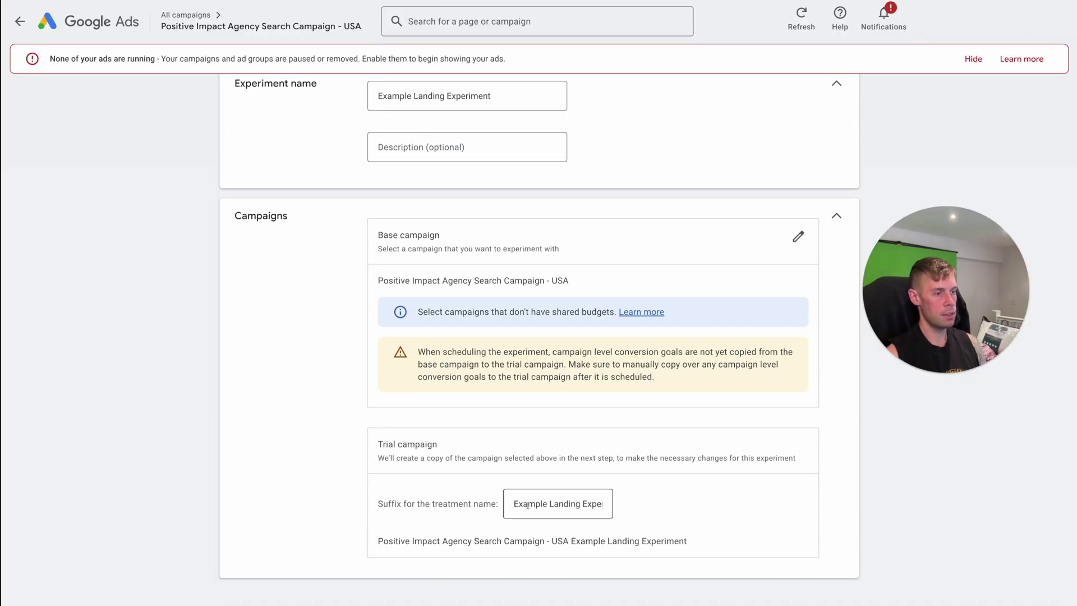
pyautogui.moveTo(527, 505); pyautogui.dragTo(555, 539)
pyautogui.click(523, 545)
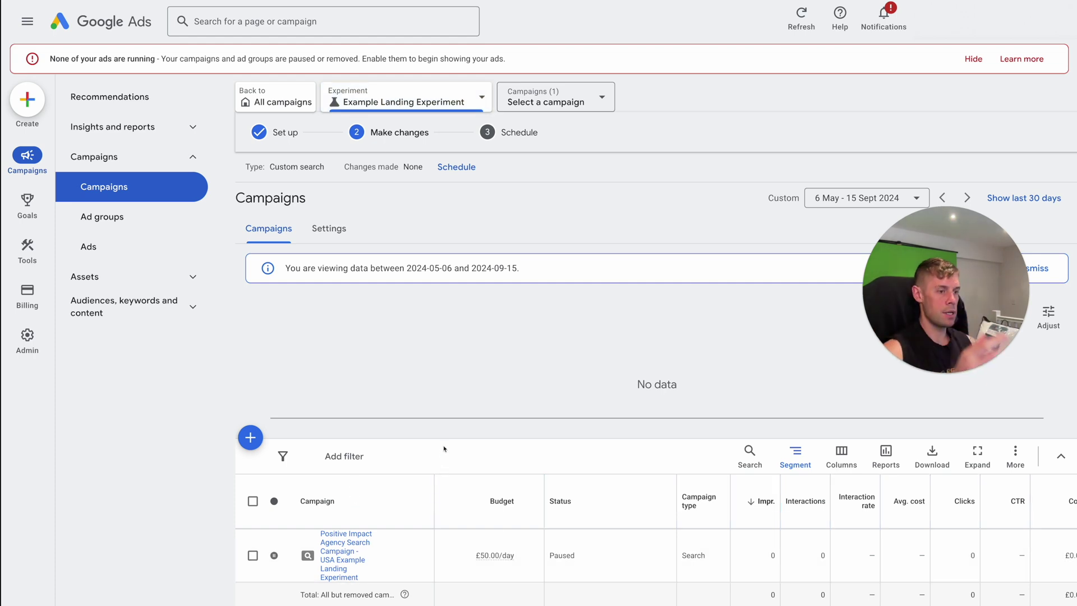
# Open the trial campaign from the Campaigns table and view its ads.
pyautogui.scroll(-1, 443, 449)
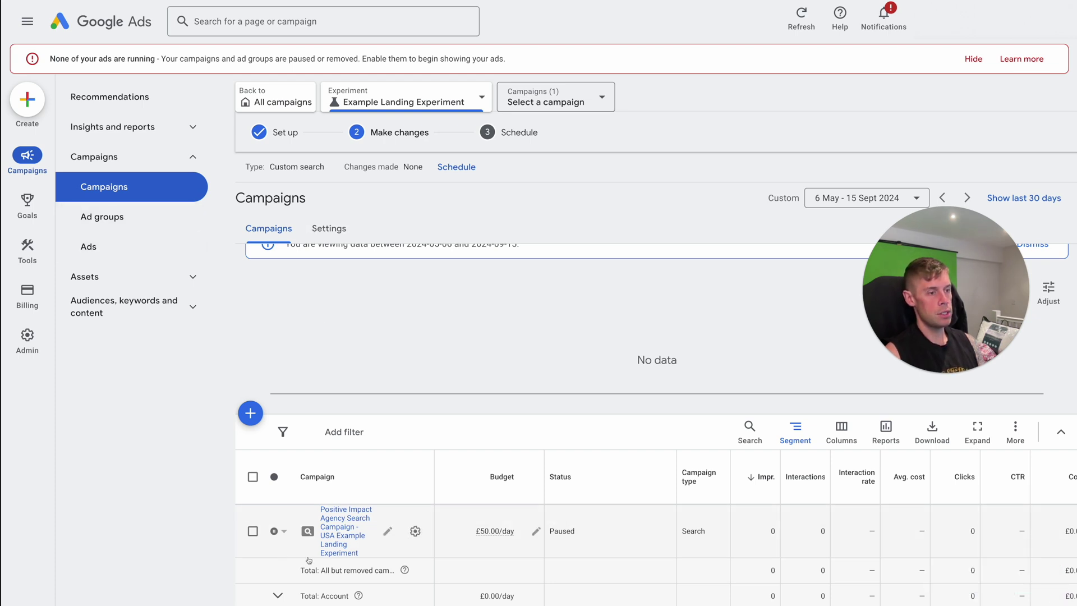
pyautogui.click(344, 526)
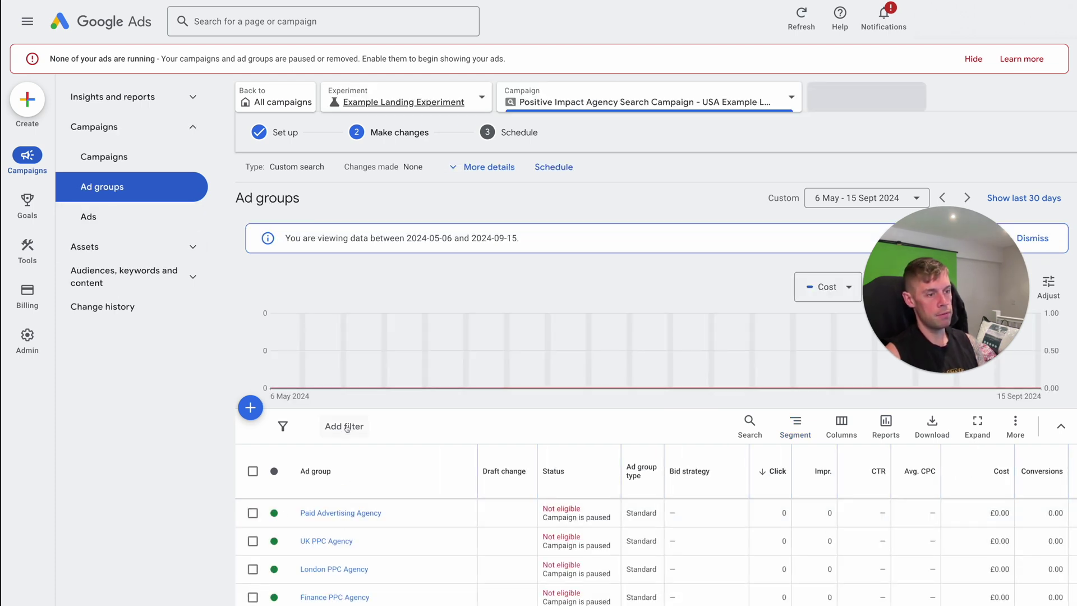
pyautogui.click(115, 216)
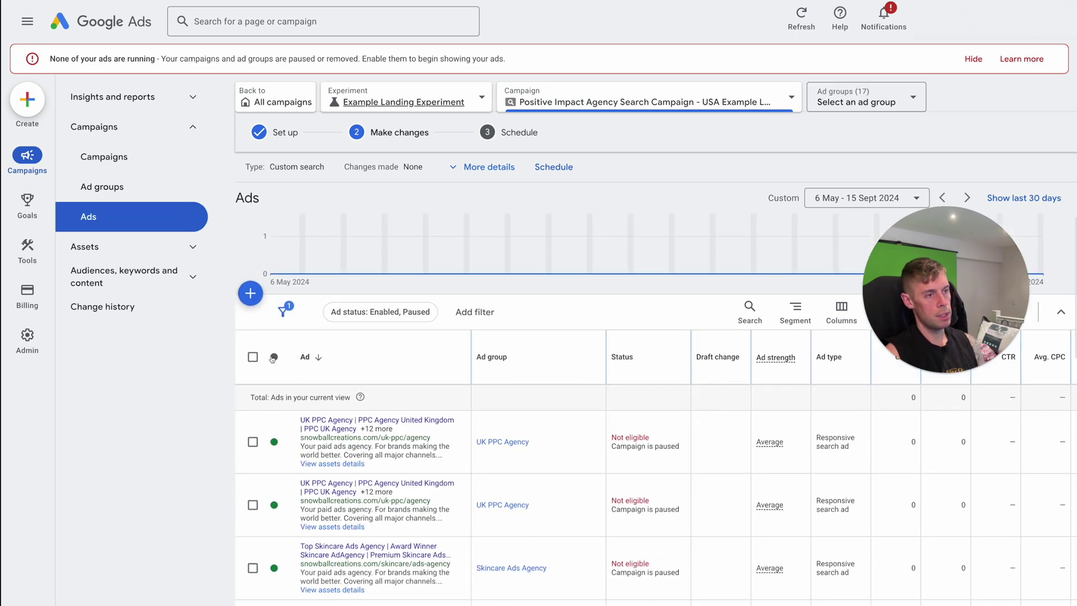
# Select all 85 ads in the experiment campaign and show the bulk Edit actions.
pyautogui.click(253, 357)
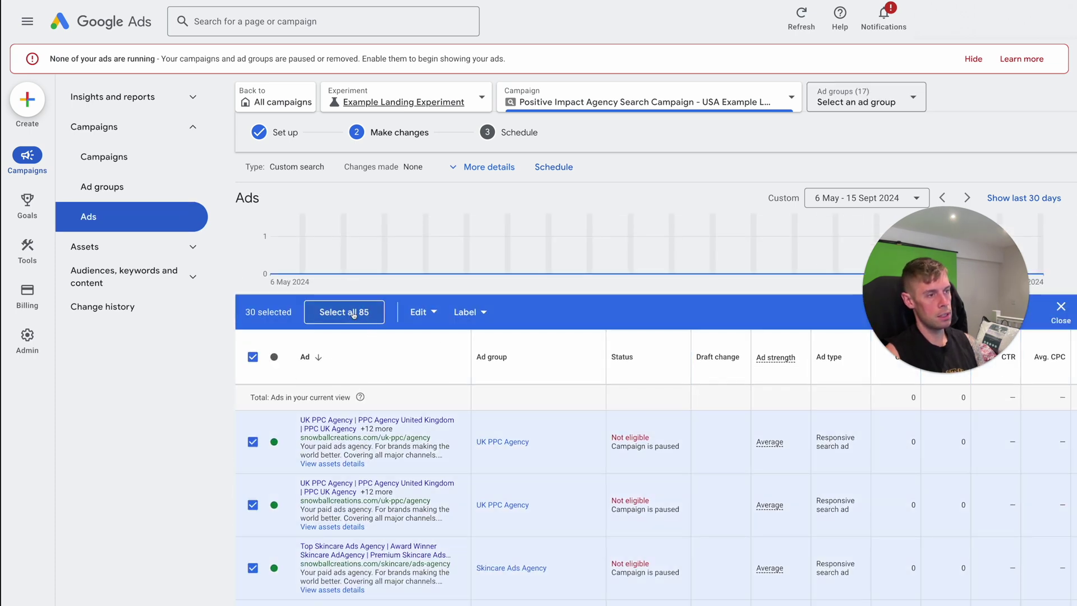
pyautogui.click(354, 314)
pyautogui.click(339, 313)
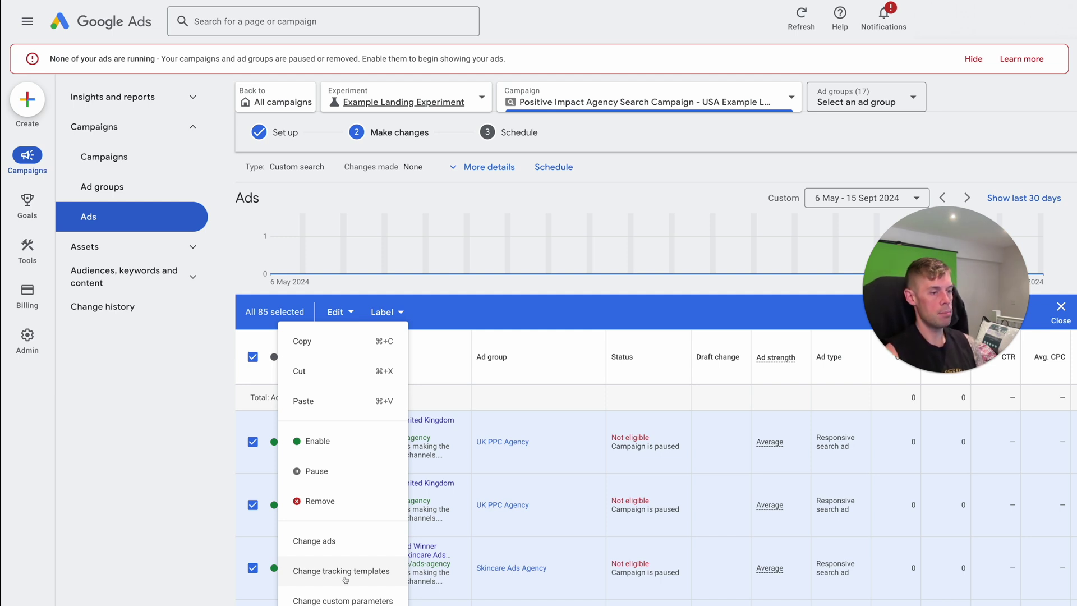
pyautogui.click(343, 542)
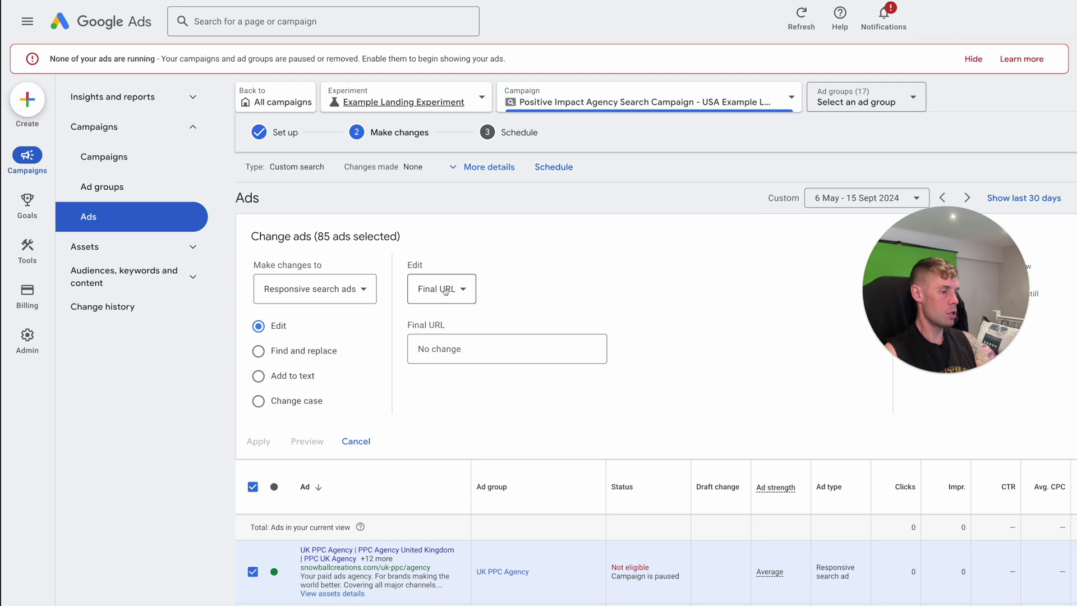
pyautogui.scroll(-3, 460, 337)
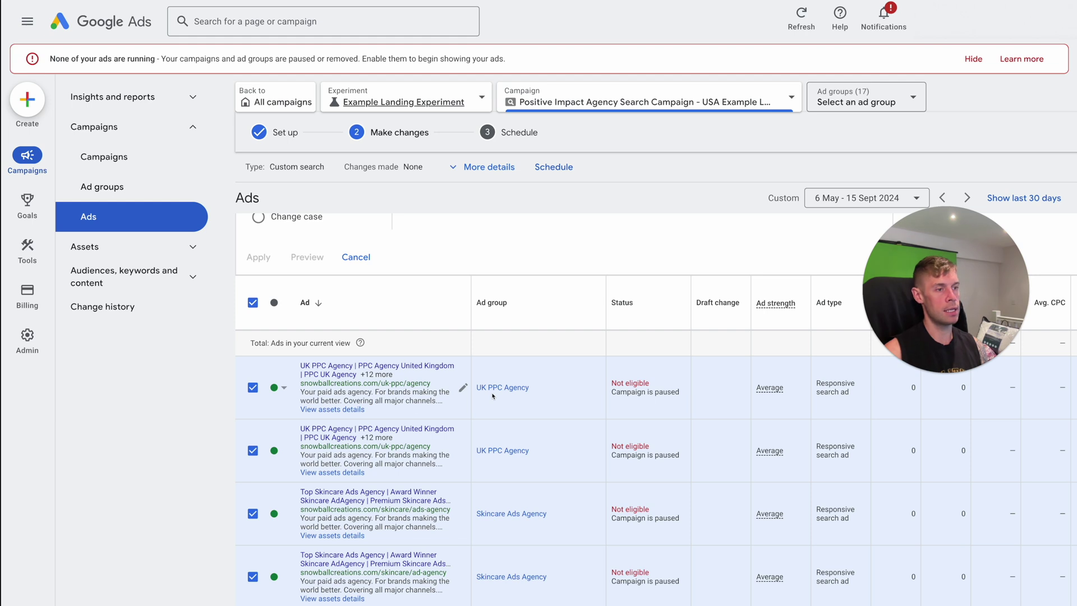
pyautogui.scroll(3, 492, 396)
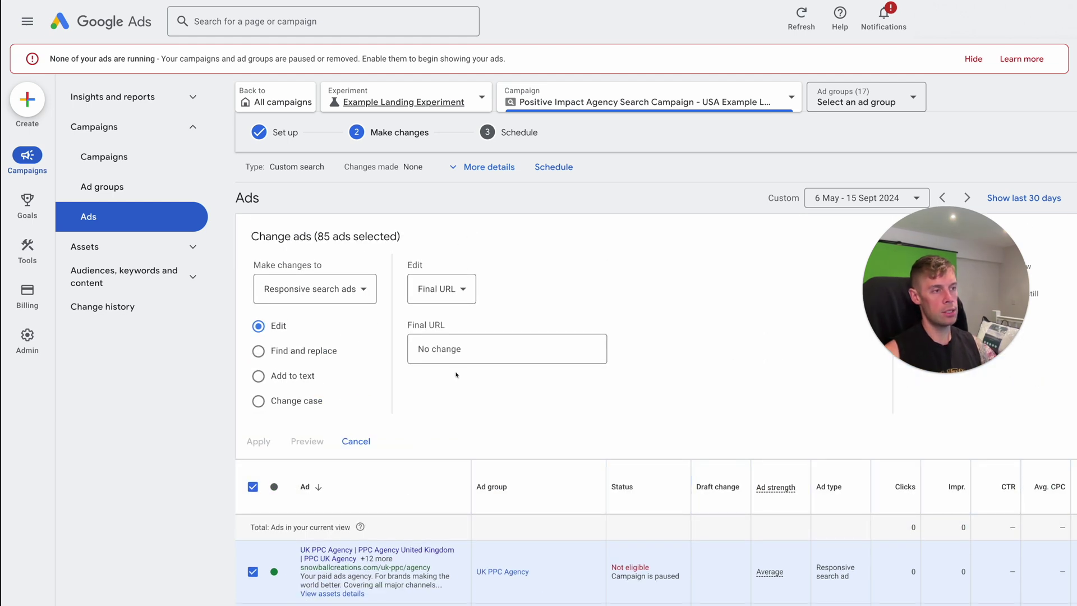
pyautogui.click(451, 349)
pyautogui.write('www.snow')
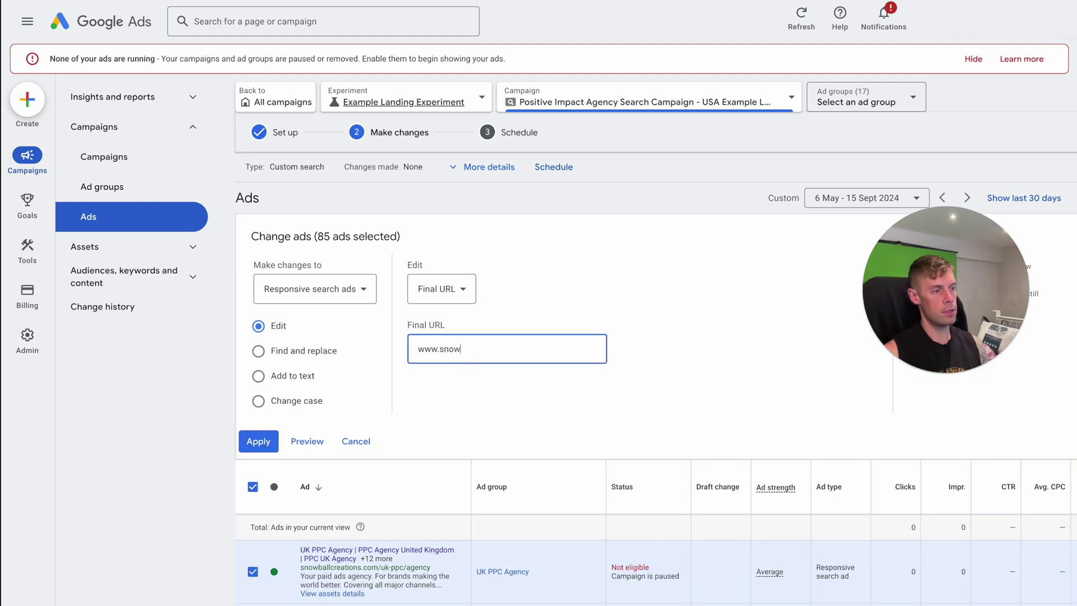
pyautogui.write('ballcreations.com')
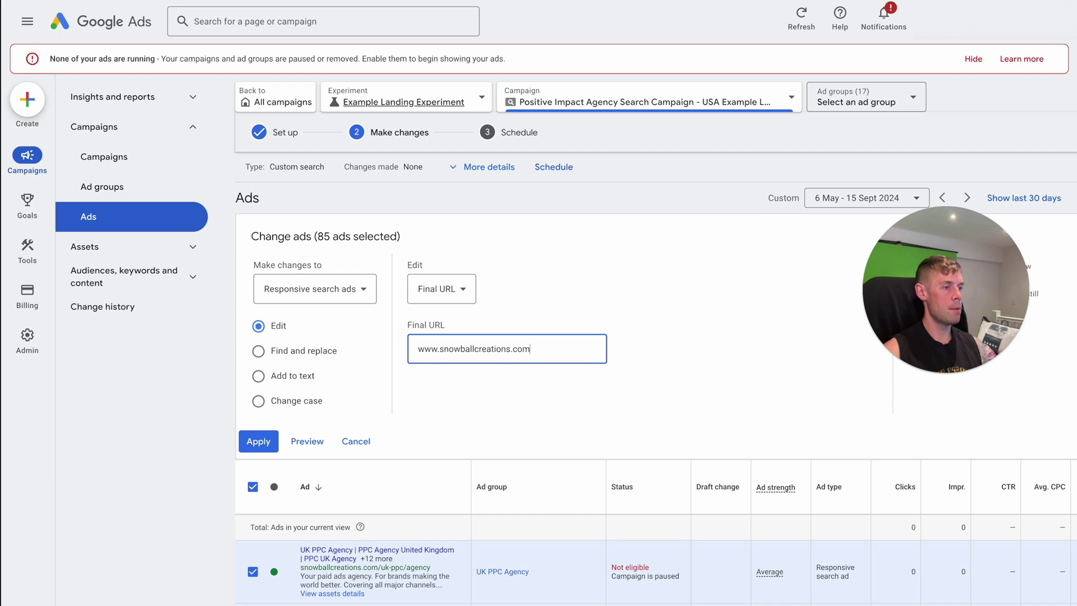
pyautogui.write('/lp')
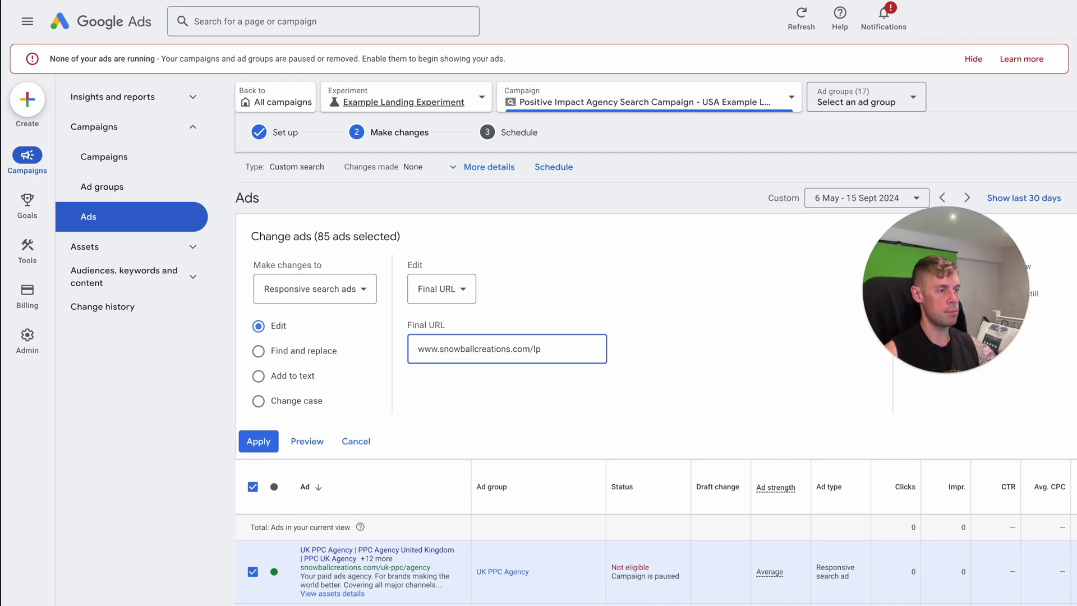
pyautogui.press('BackSpace')
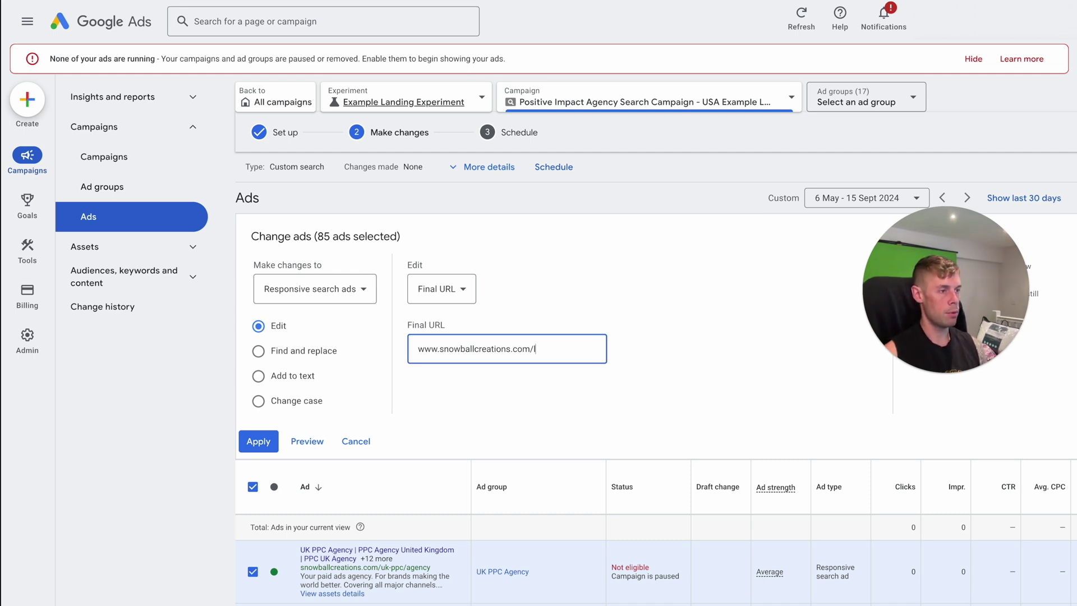
pyautogui.press('BackSpace')
pyautogui.write('ppc-agen')
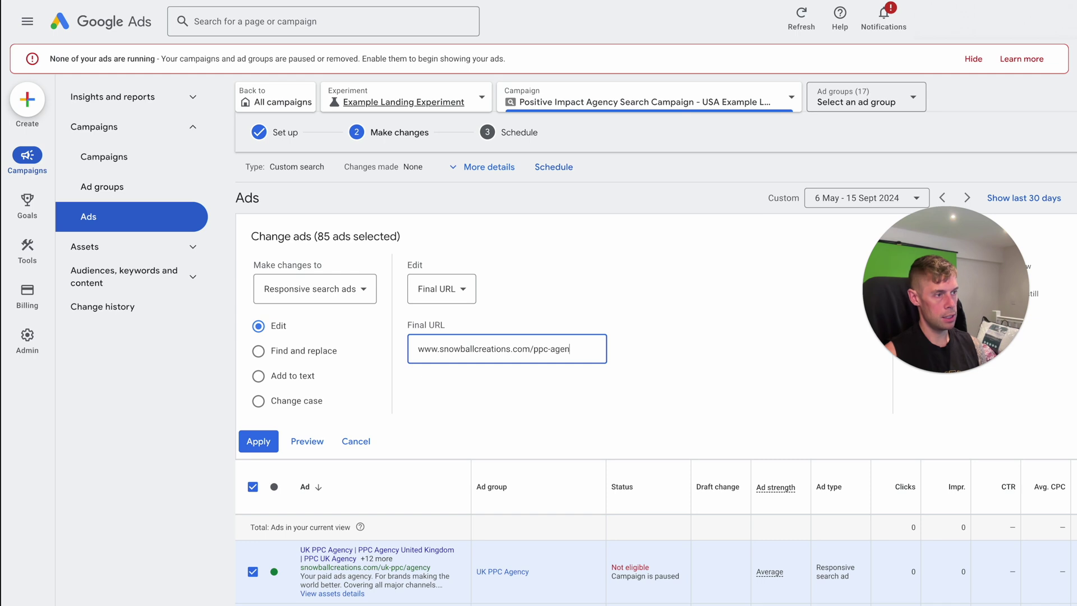
pyautogui.write('cy')
pyautogui.write('/')
pyautogui.click(342, 384)
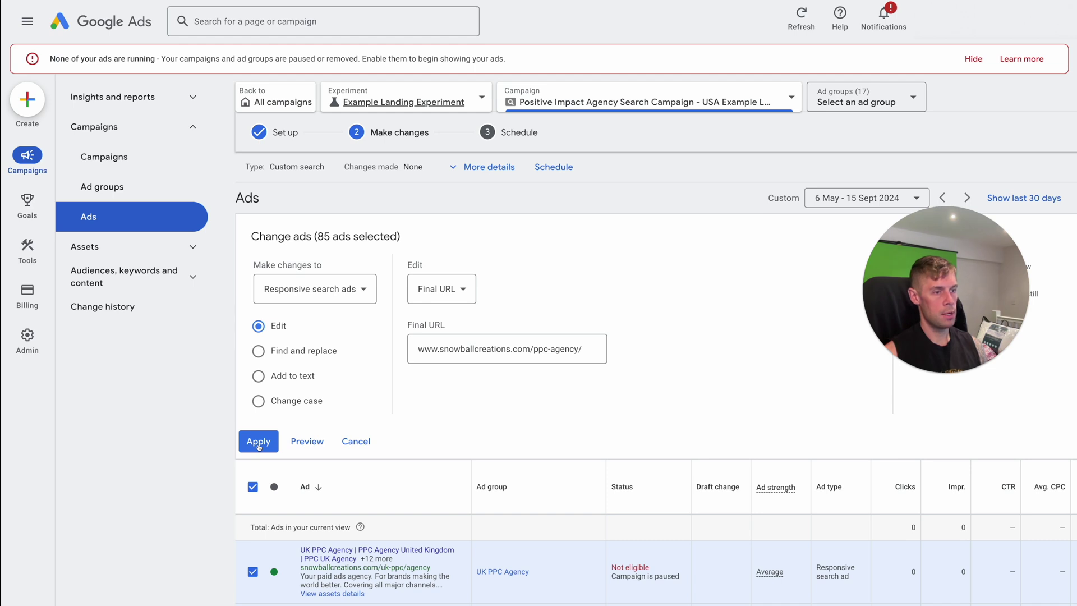
# Apply the new final URL to all 85 ads and view the experiment's schedule settings.
pyautogui.click(259, 442)
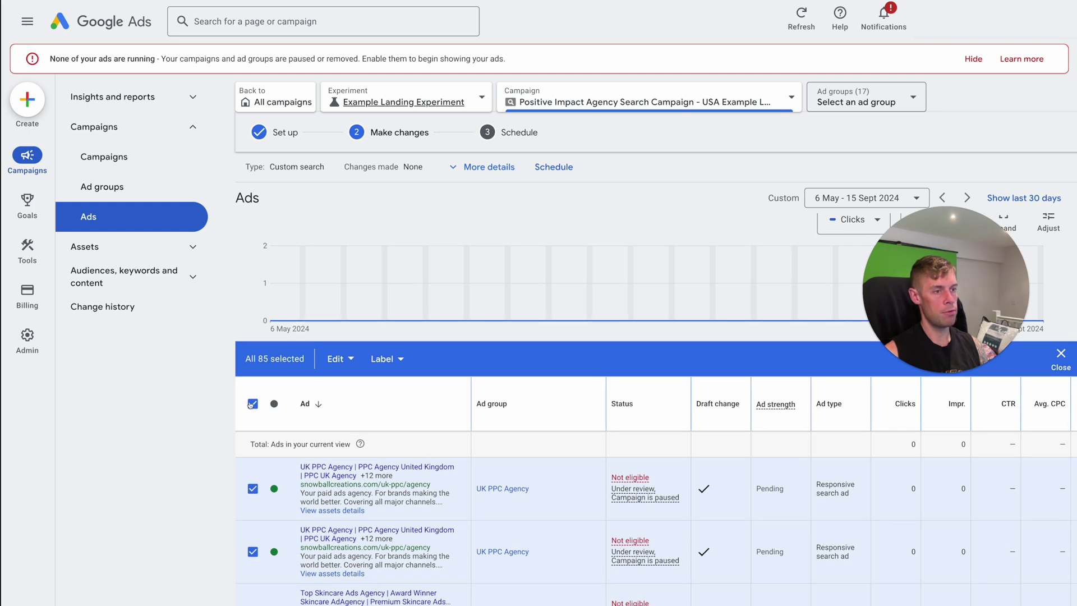
pyautogui.scroll(-2, 573, 376)
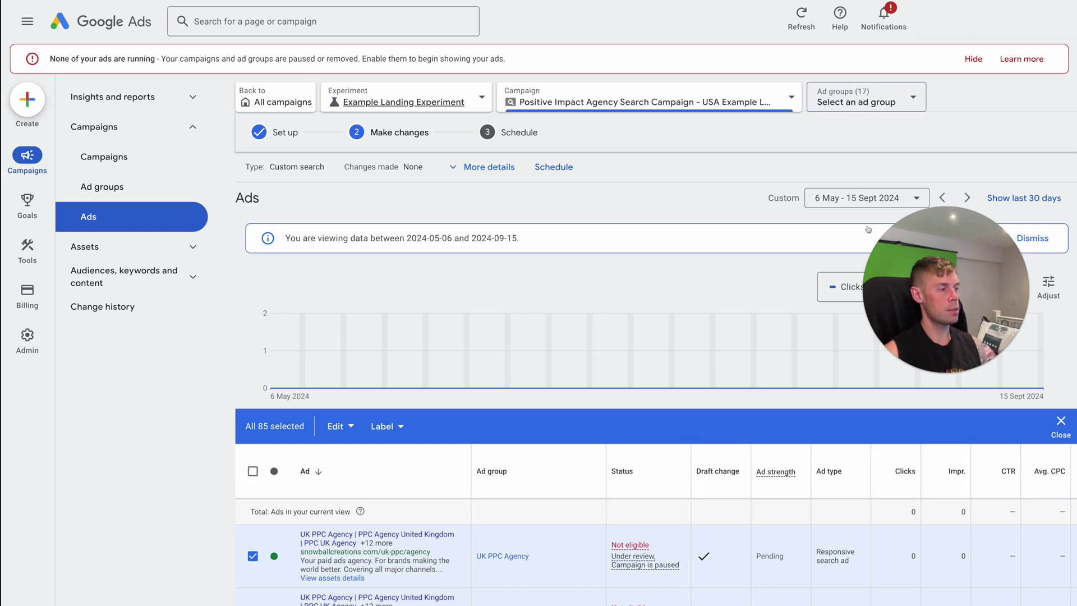
pyautogui.moveTo(929, 255); pyautogui.dragTo(130, 489)
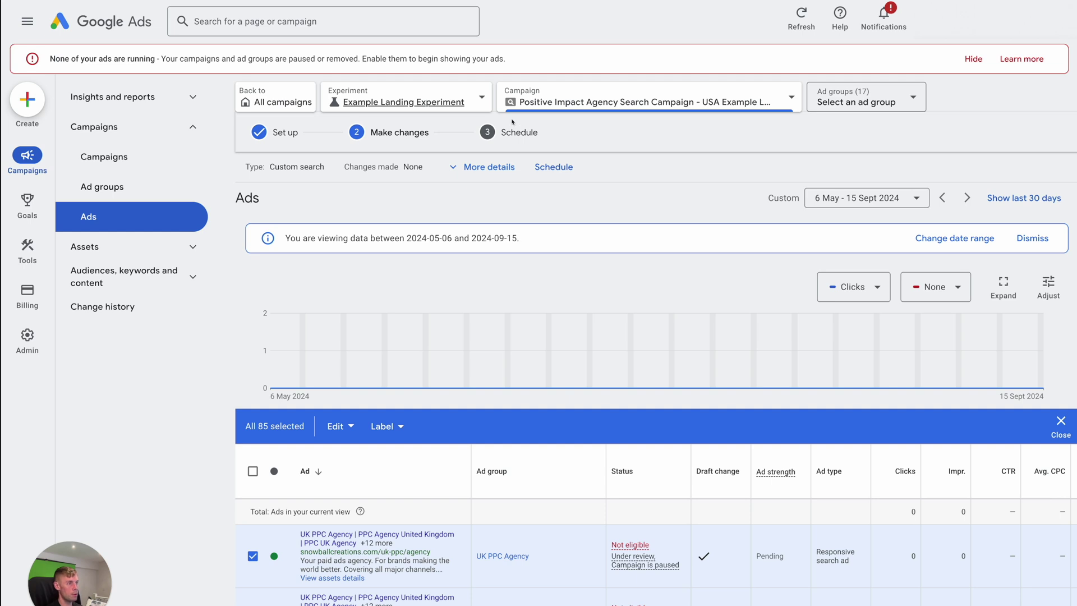
pyautogui.click(557, 176)
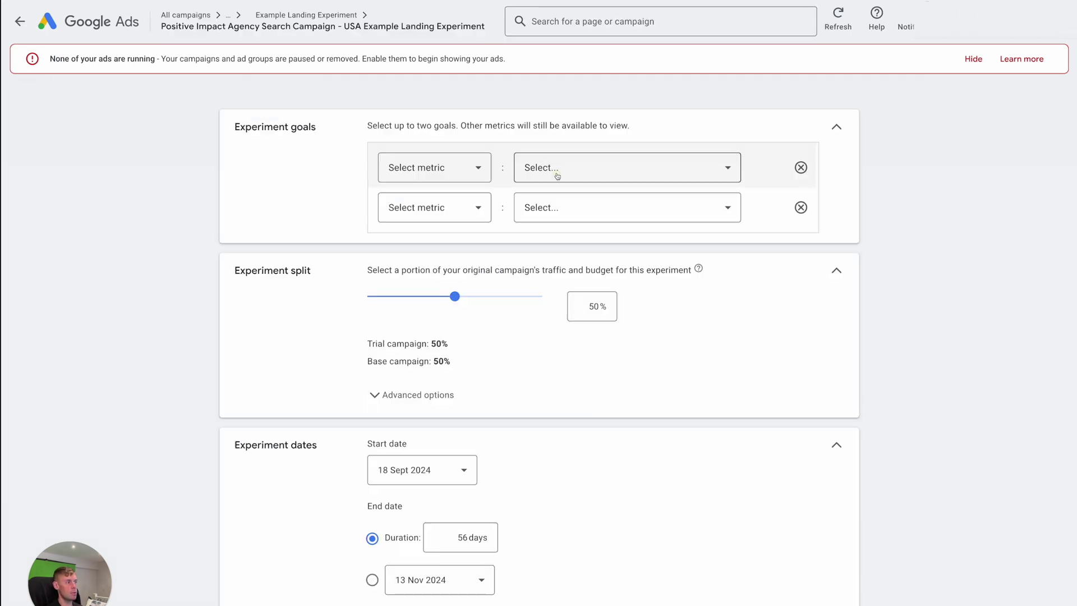
# Set the experiment goals to Conversions Increase and Cost per conversion Decrease.
pyautogui.click(441, 168)
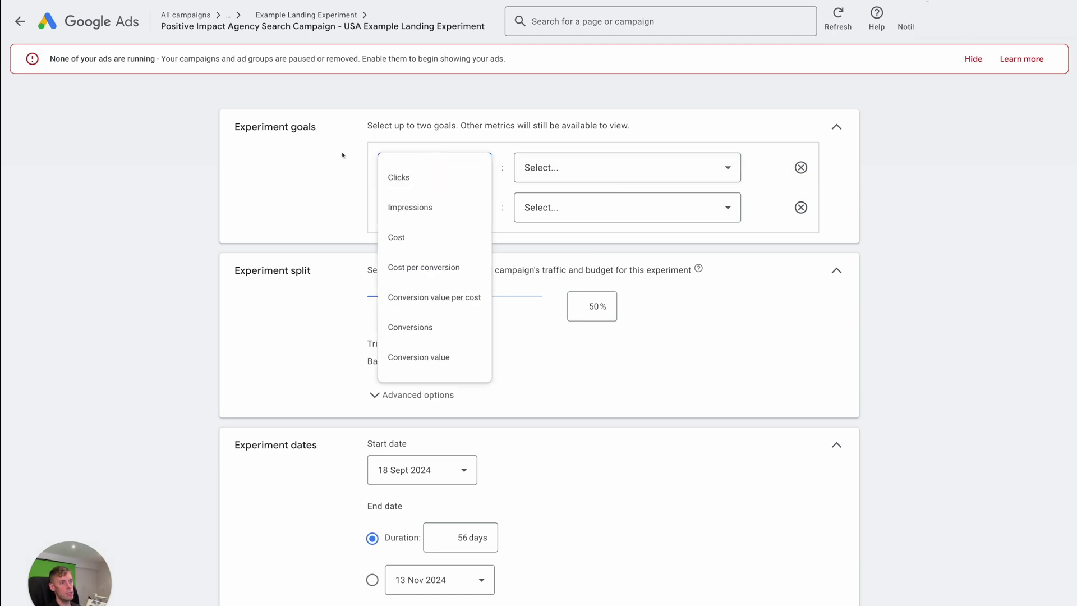
pyautogui.click(352, 128)
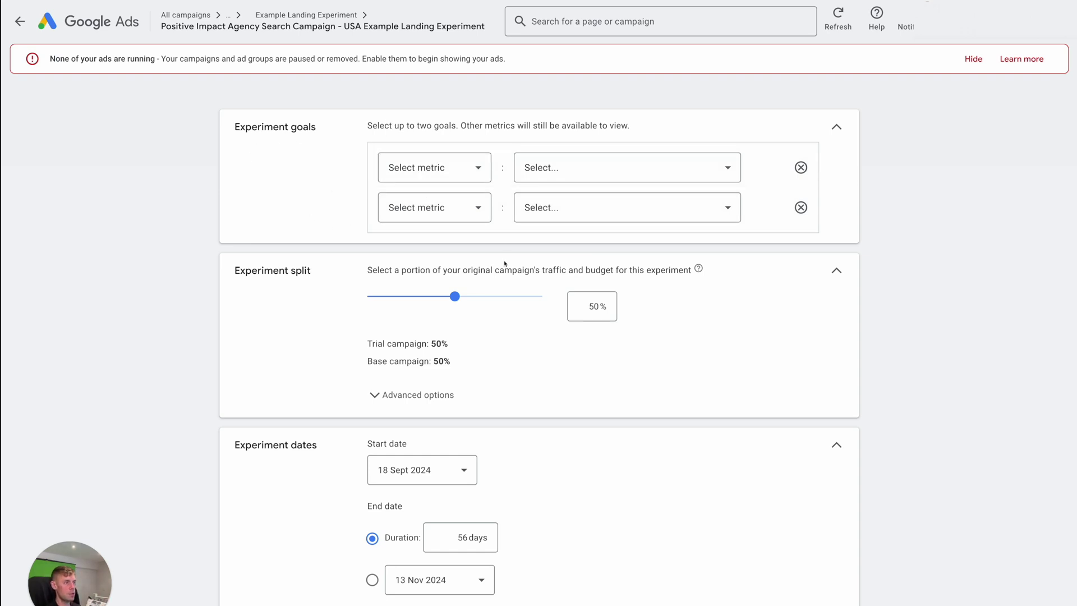
pyautogui.click(450, 171)
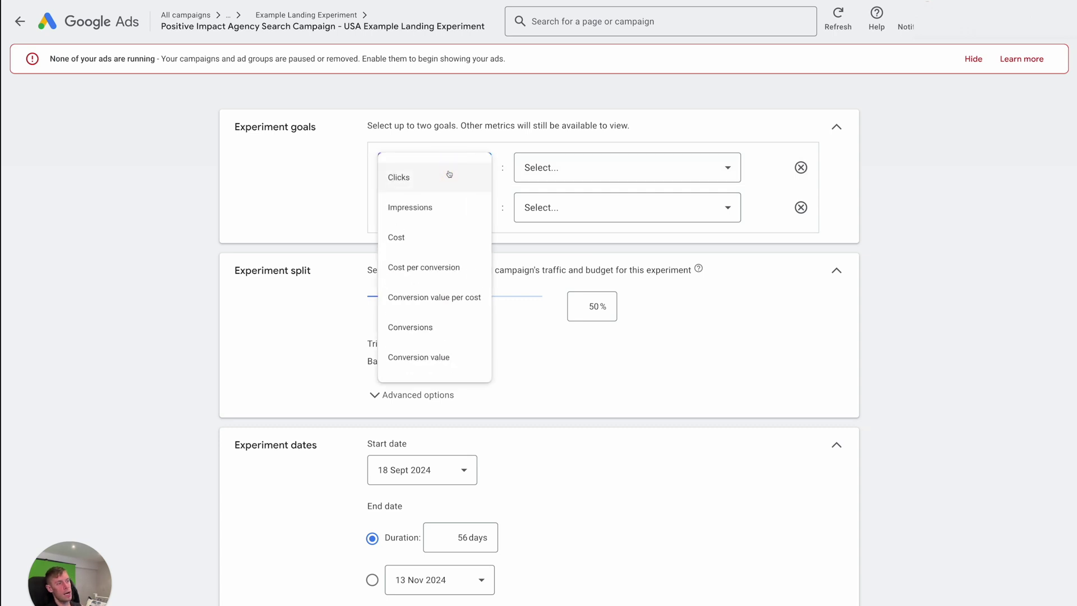
pyautogui.click(434, 332)
pyautogui.click(432, 208)
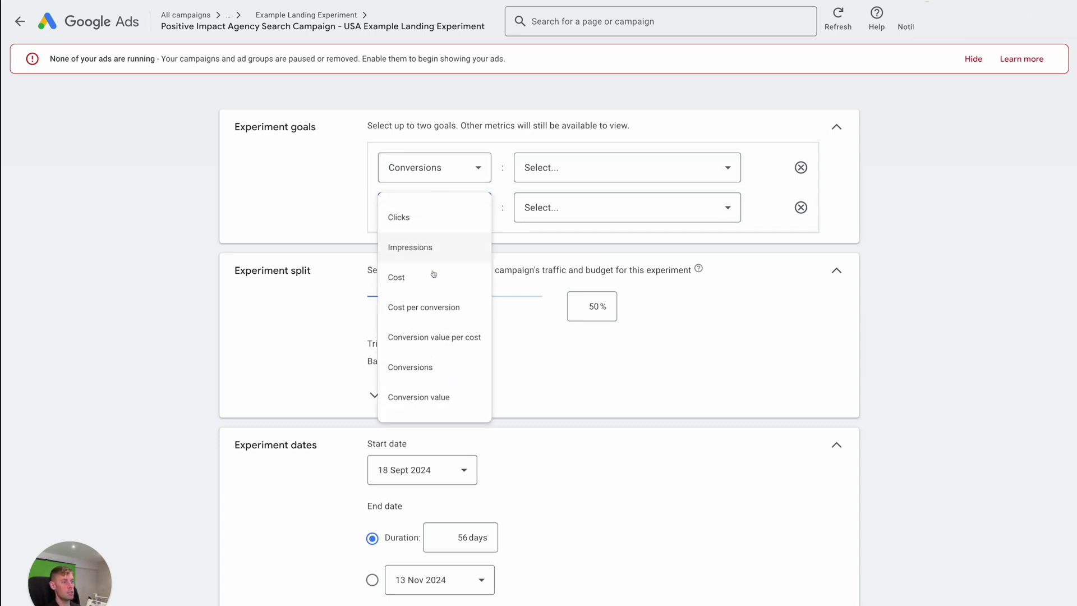
pyautogui.click(439, 312)
pyautogui.click(578, 175)
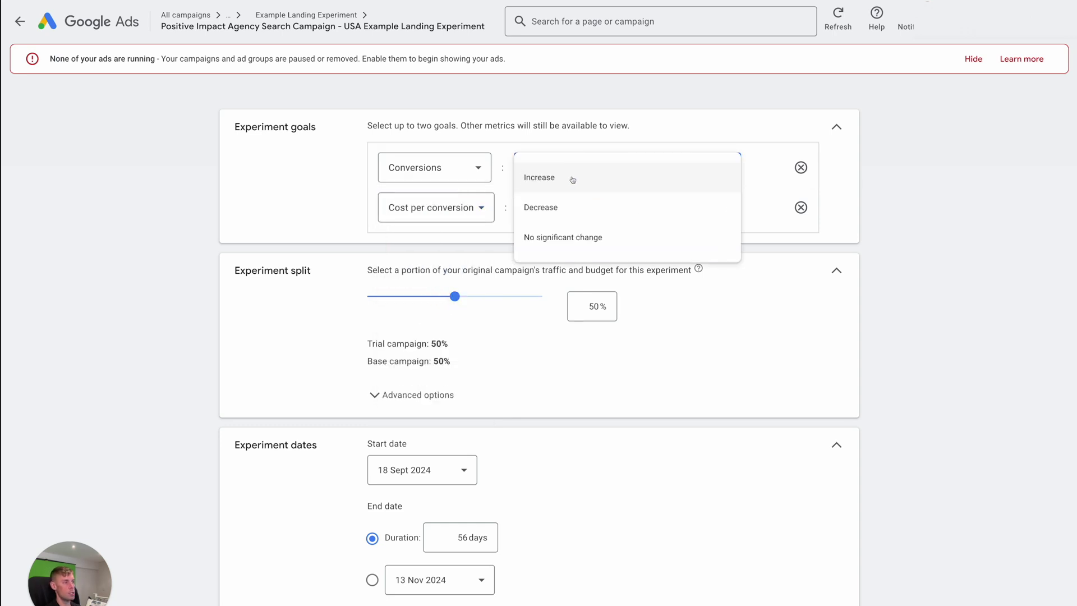
pyautogui.click(573, 180)
pyautogui.click(542, 212)
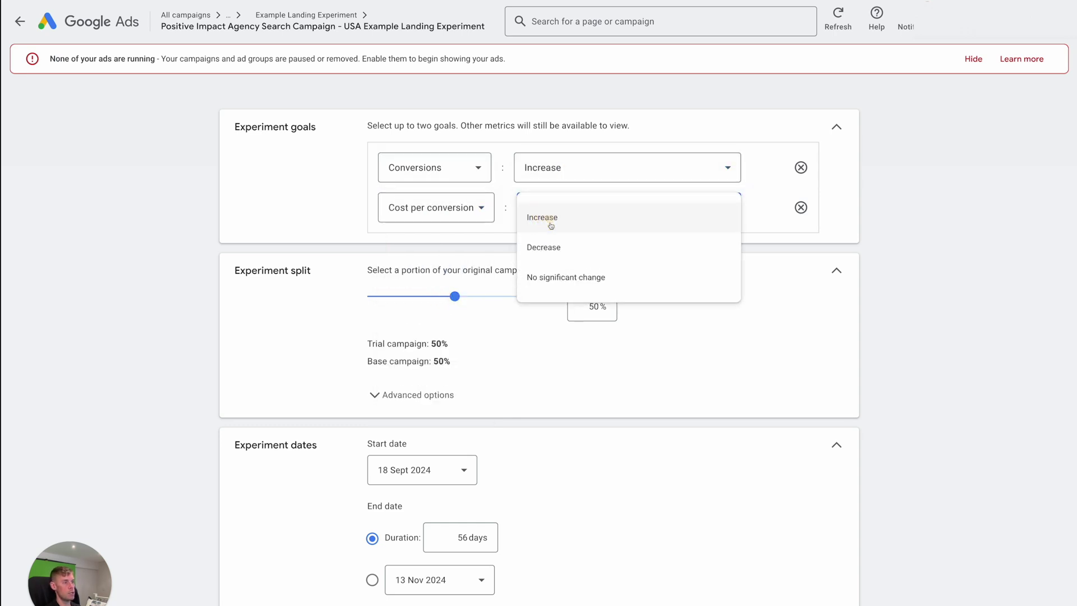
pyautogui.click(557, 247)
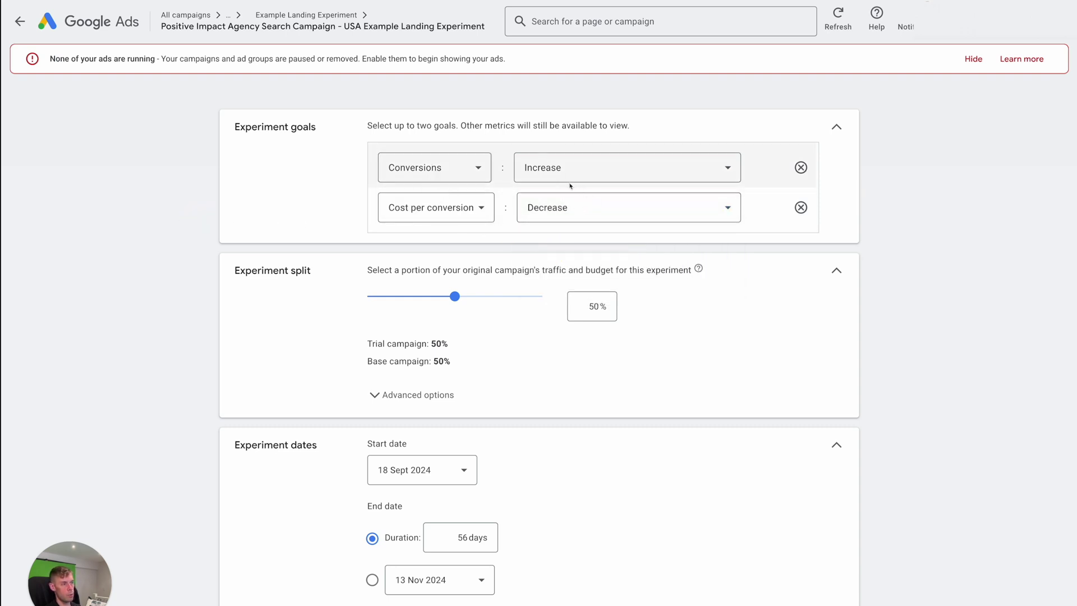
# Try other values on the Experiment split slider, then return it to 50% trial, 50% base.
pyautogui.scroll(-1, 567, 193)
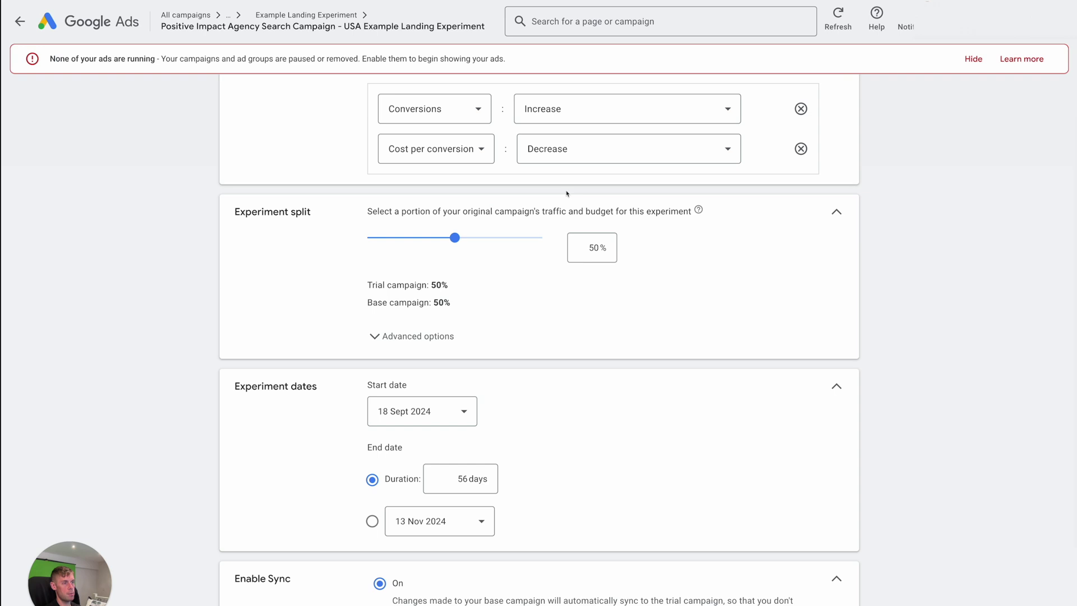
pyautogui.scroll(-1, 567, 192)
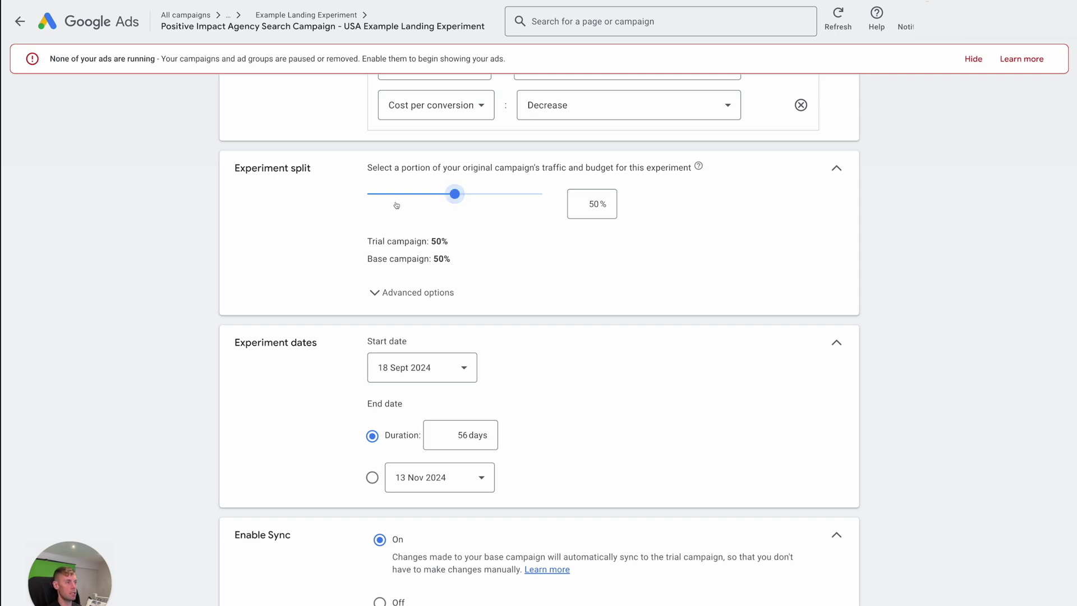
pyautogui.moveTo(455, 196); pyautogui.dragTo(402, 198)
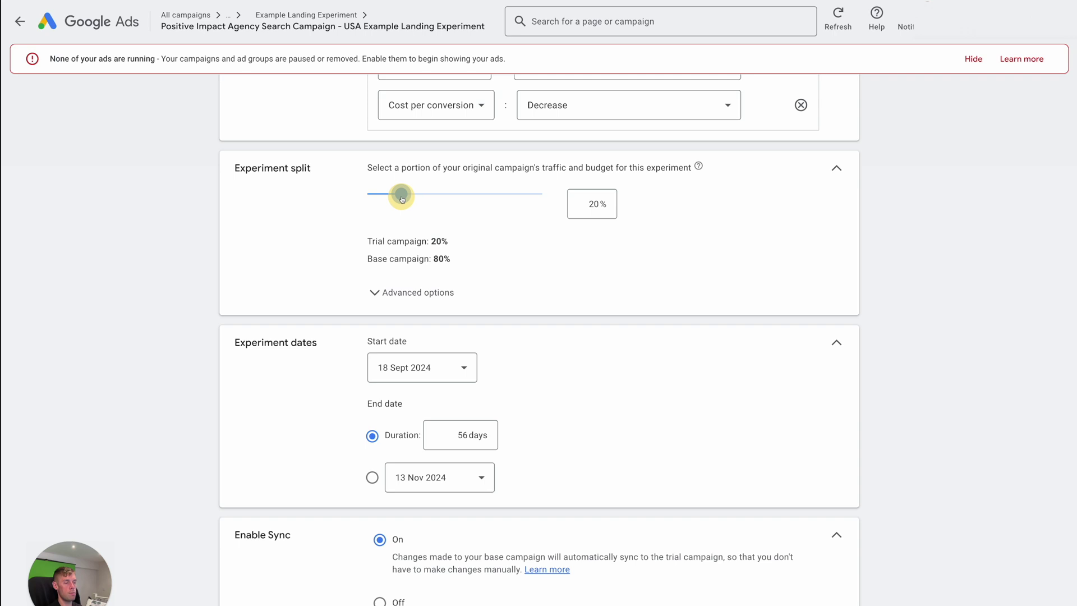
pyautogui.moveTo(401, 199); pyautogui.dragTo(455, 196)
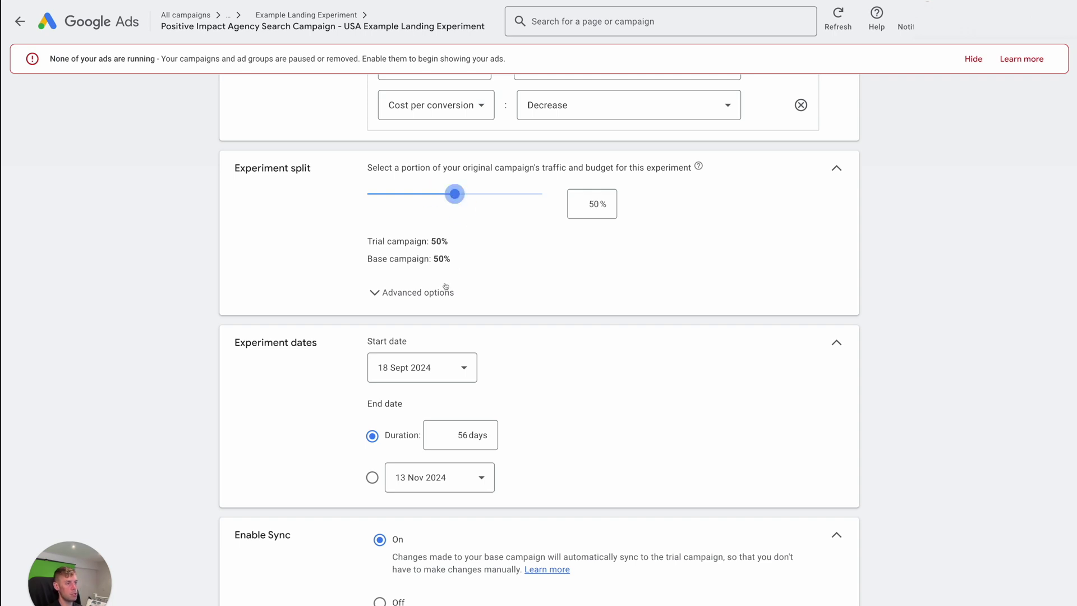
# Expand the split's Advanced options, keep Cookie-based selected, and read the help explanations.
pyautogui.click(384, 293)
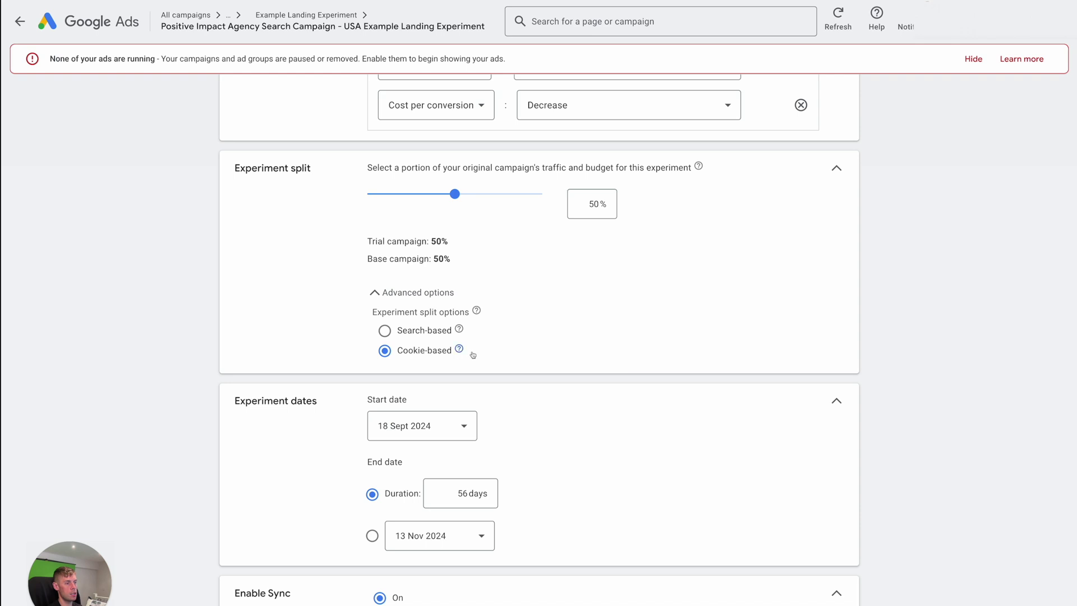
pyautogui.moveTo(461, 351)
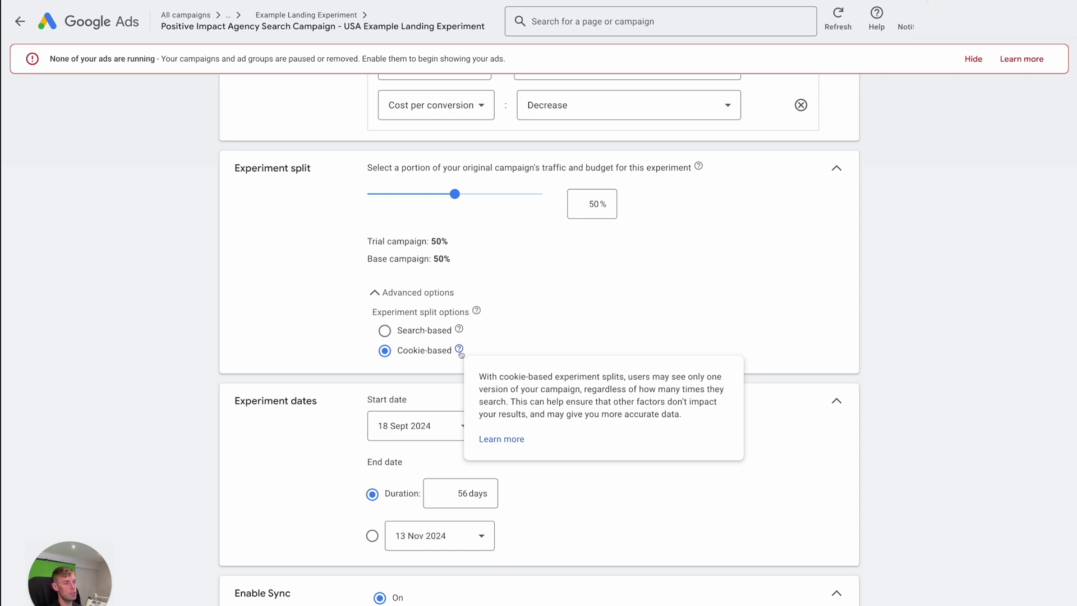
pyautogui.moveTo(459, 330)
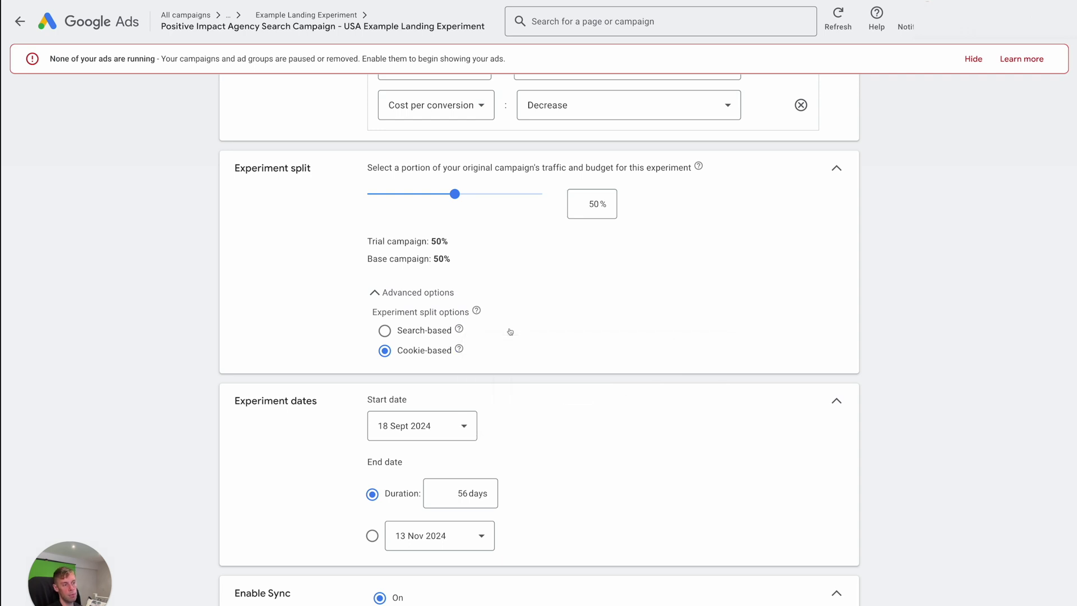
# Keep the experiment start date at 18 Sept 2024.
pyautogui.scroll(-1, 508, 332)
pyautogui.scroll(-2, 503, 313)
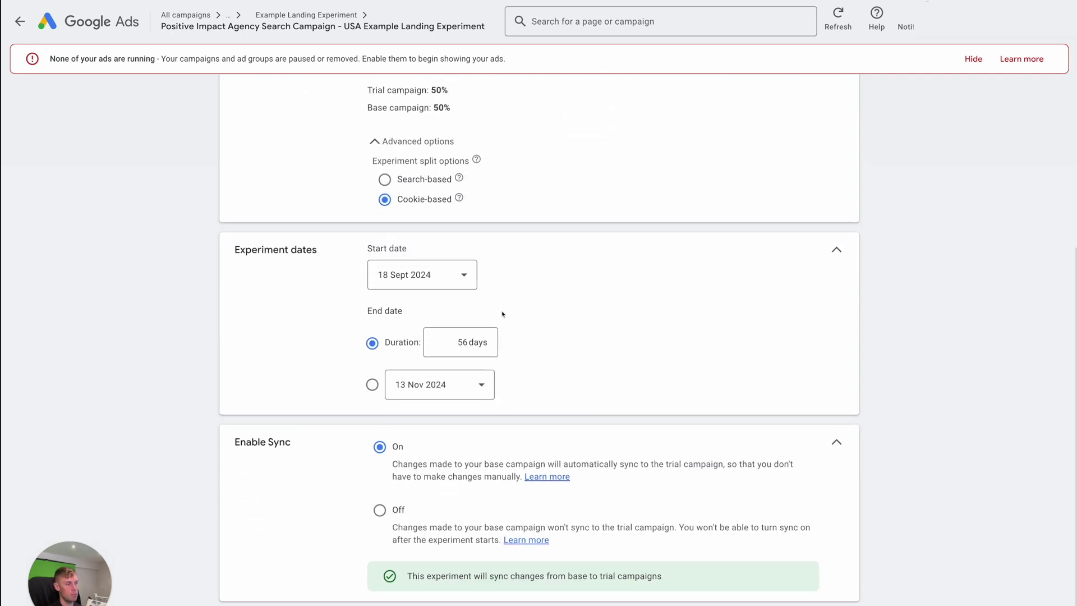
pyautogui.click(416, 275)
pyautogui.click(423, 418)
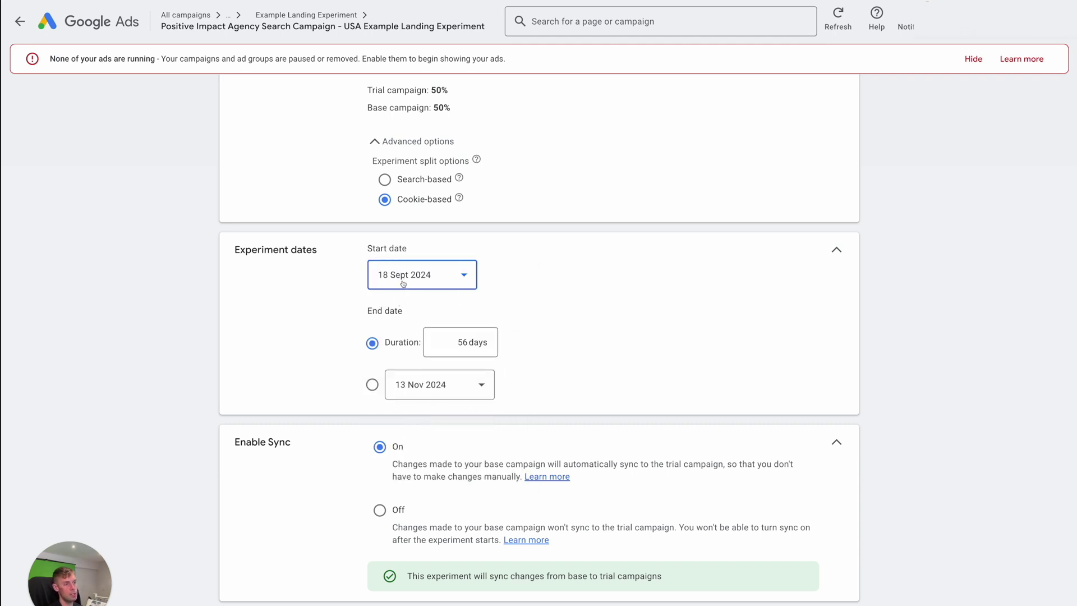
# Set the experiment duration to 84 days, ending 11 Dec 2024.
pyautogui.scroll(-1, 445, 340)
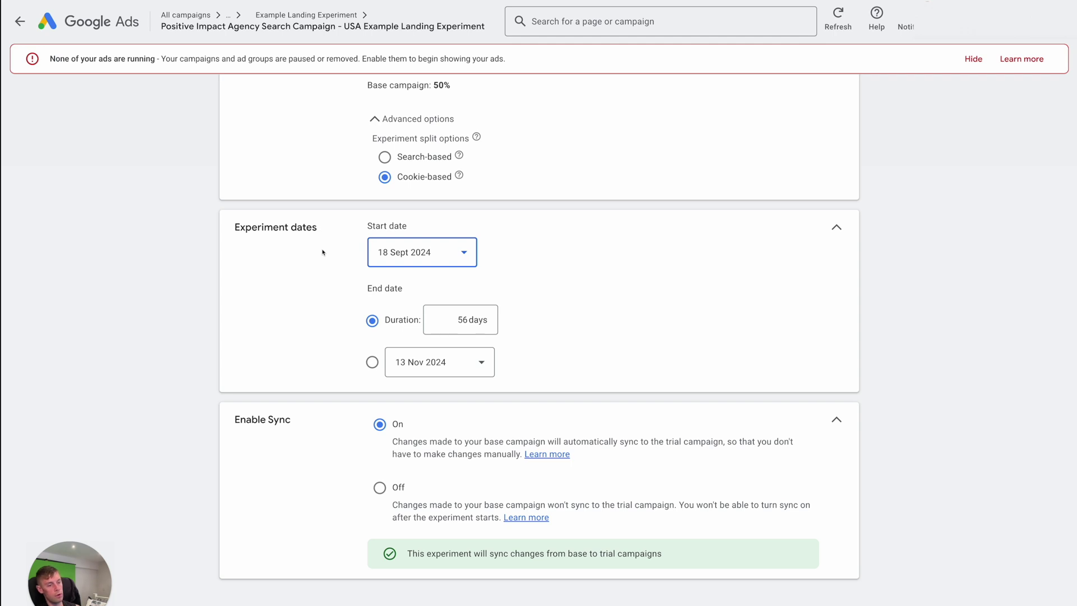
pyautogui.doubleClick(444, 321)
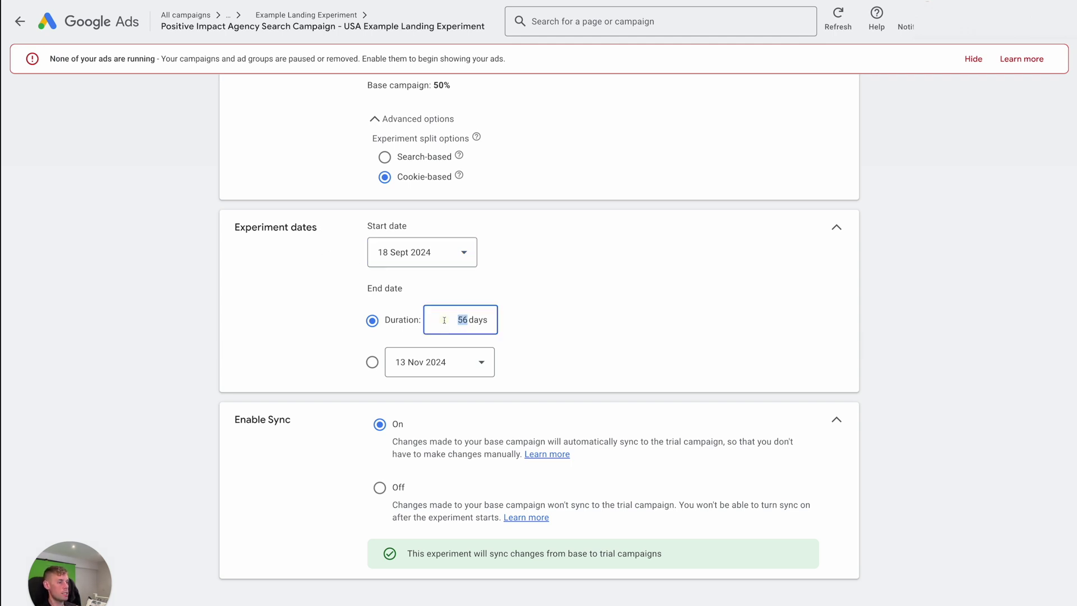
pyautogui.write('90')
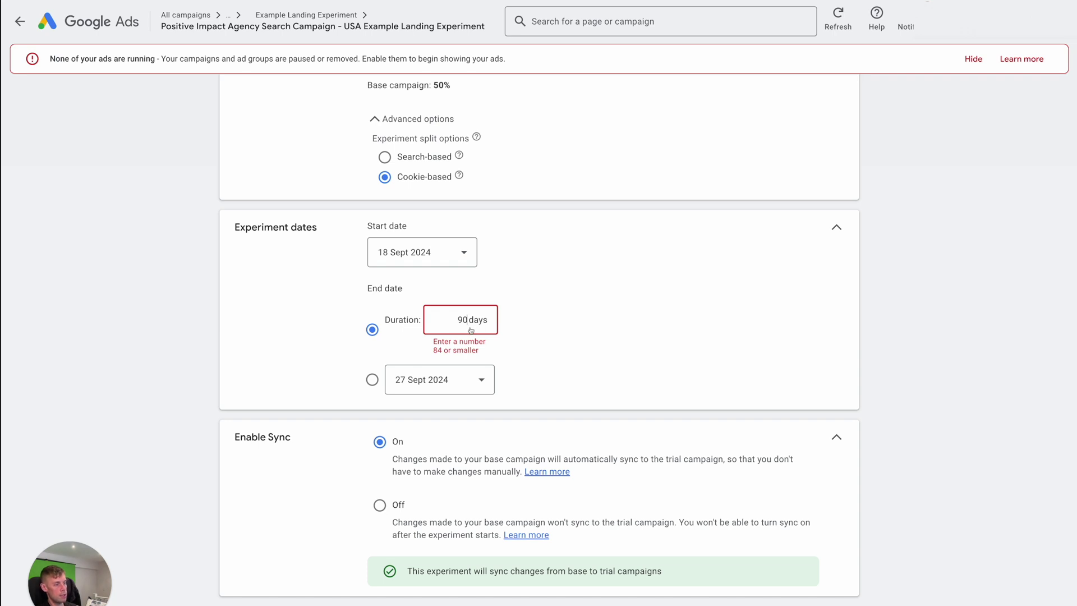
pyautogui.press('BackSpace')
pyautogui.press('BackSpace')
pyautogui.write('84')
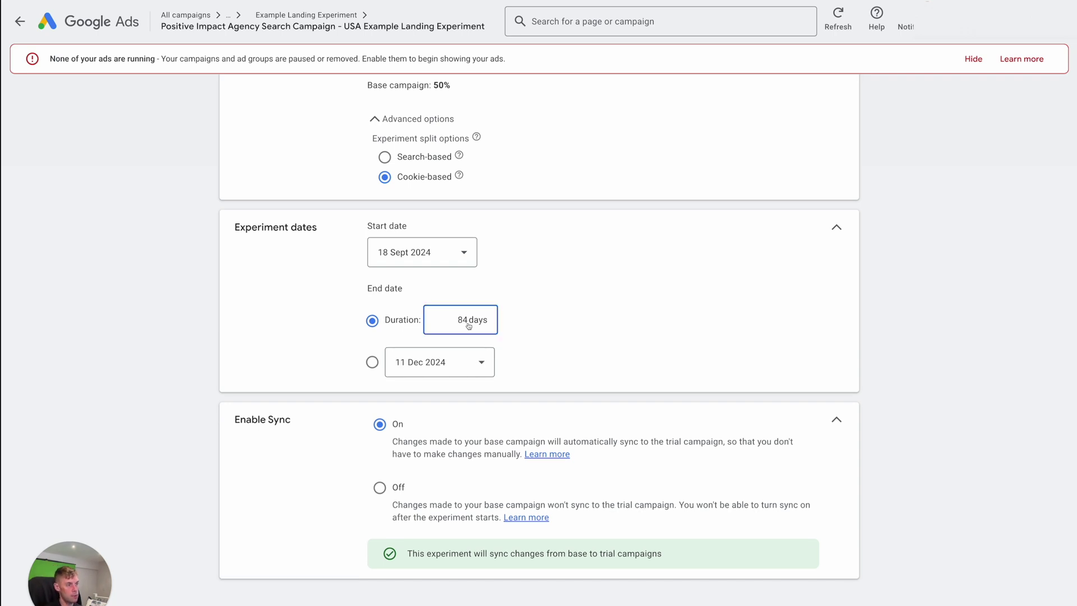
pyautogui.click(601, 320)
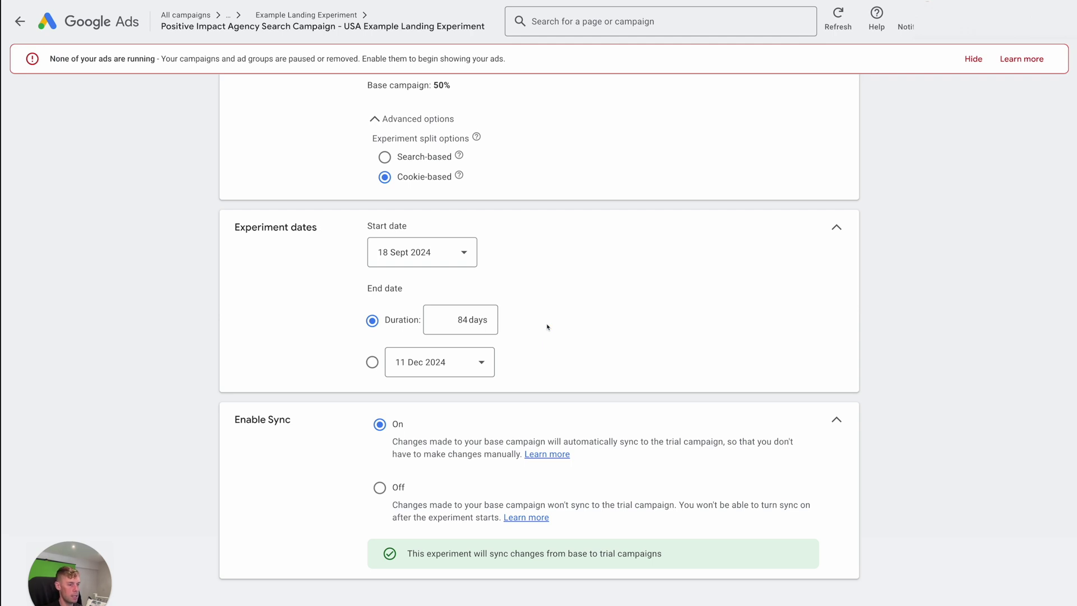
# Scroll down the experiment settings page to reach the save controls.
pyautogui.scroll(-1, 393, 427)
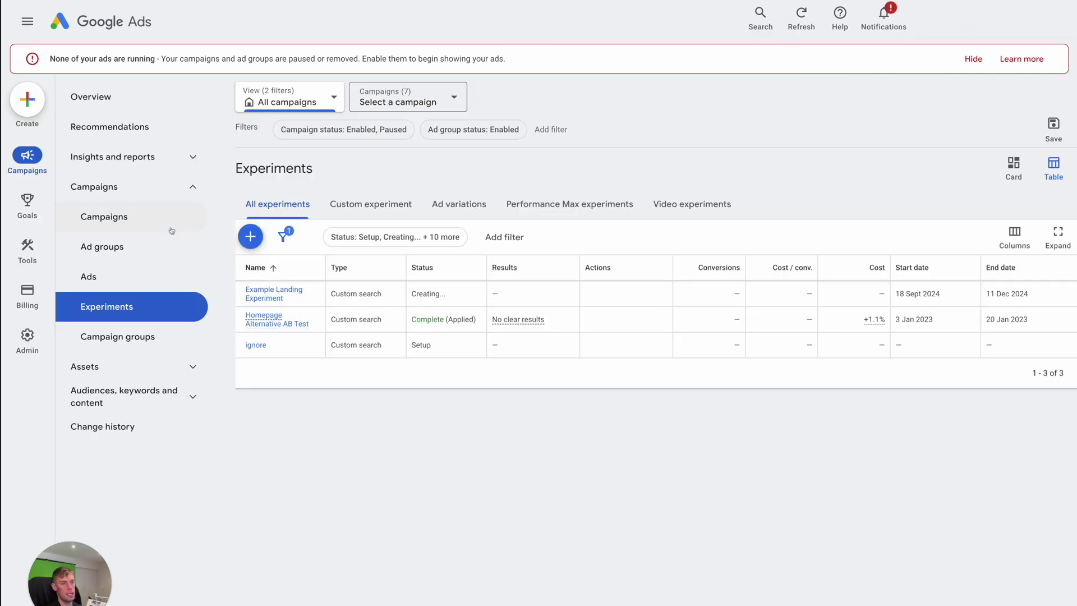
# Return to Campaigns and select both the base and Example Landing Experiment trial campaign rows.
pyautogui.click(137, 218)
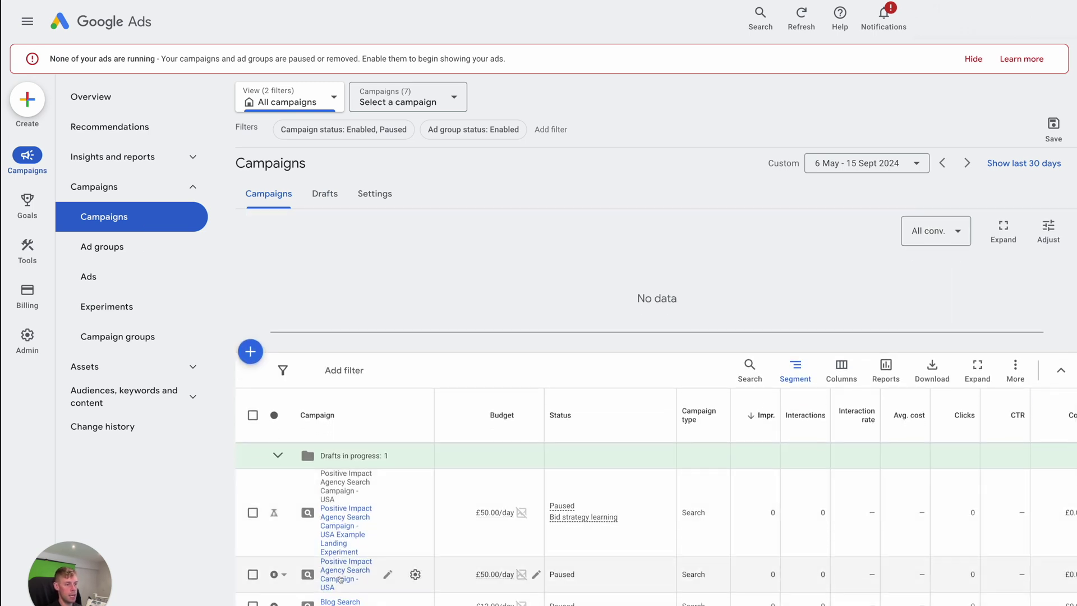
pyautogui.click(253, 574)
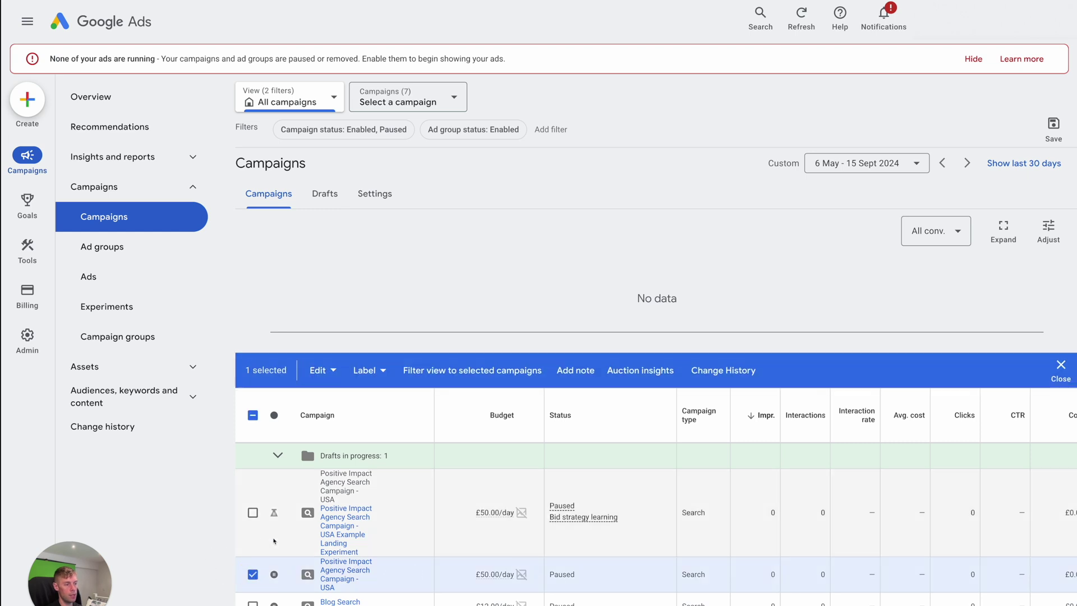
pyautogui.click(252, 523)
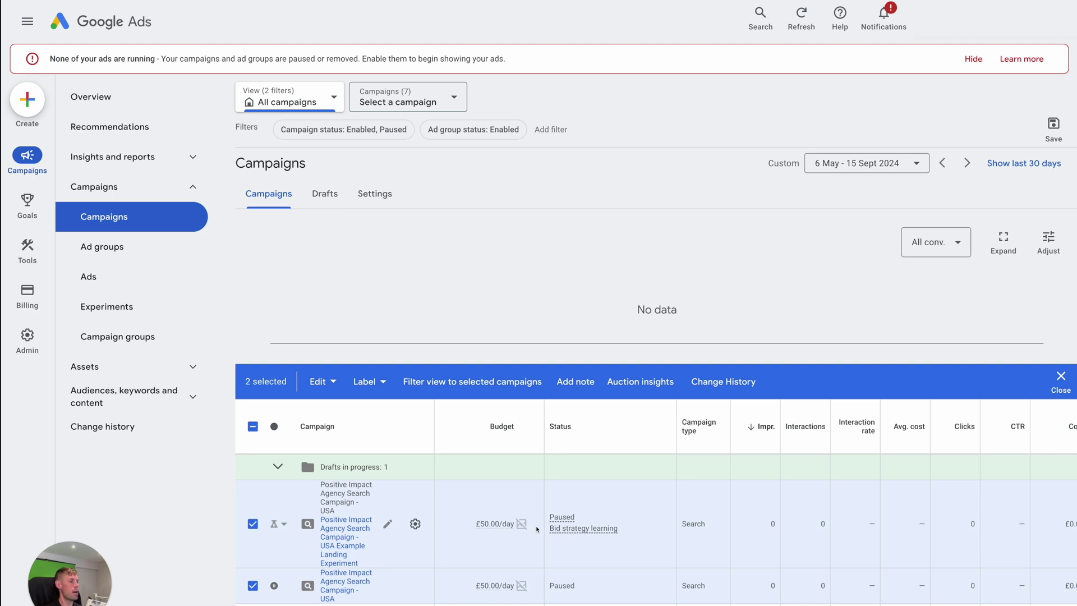
pyautogui.press('super+Tab')
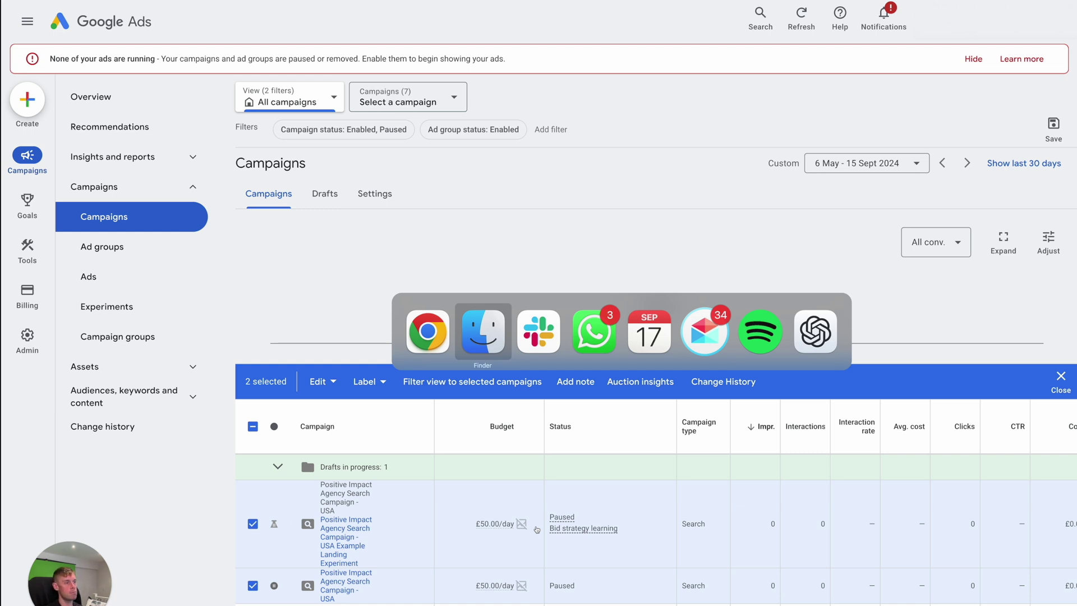
pyautogui.press('super+Tab')
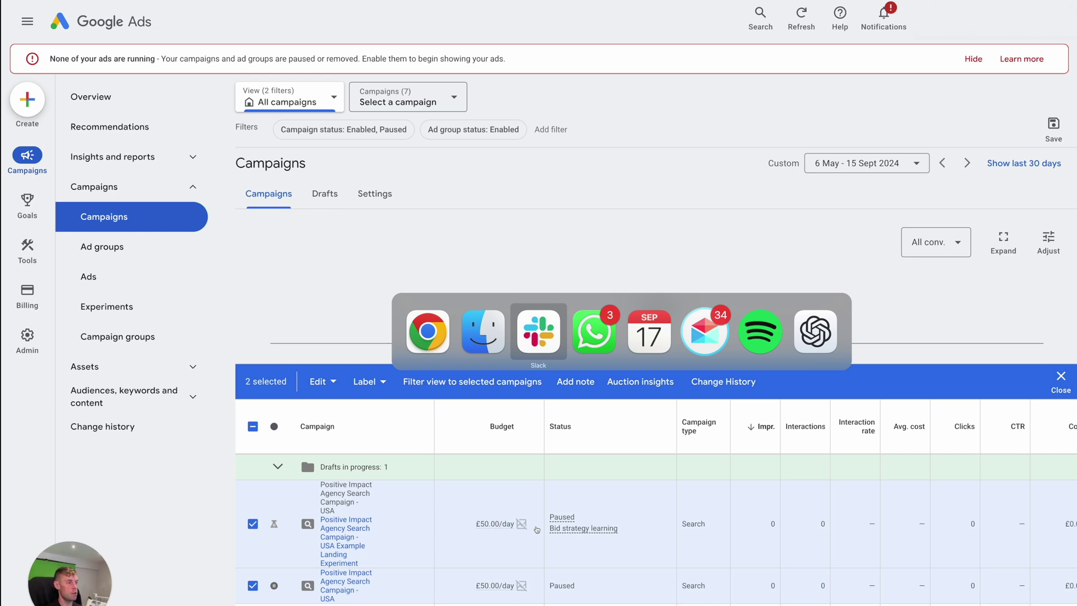
pyautogui.press('super+shift+Tab')
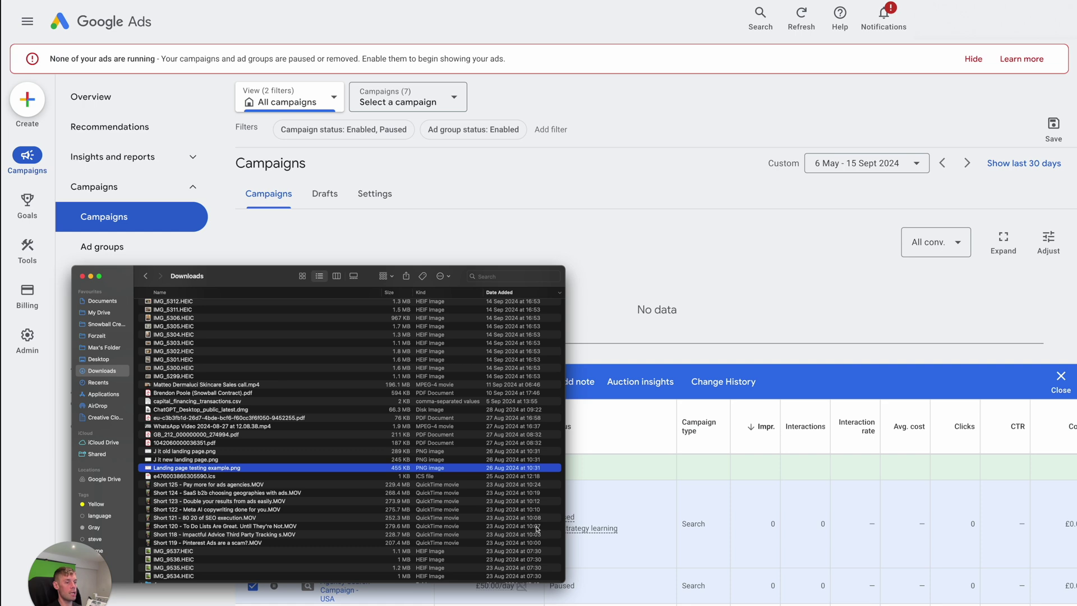
pyautogui.press('super+Tab')
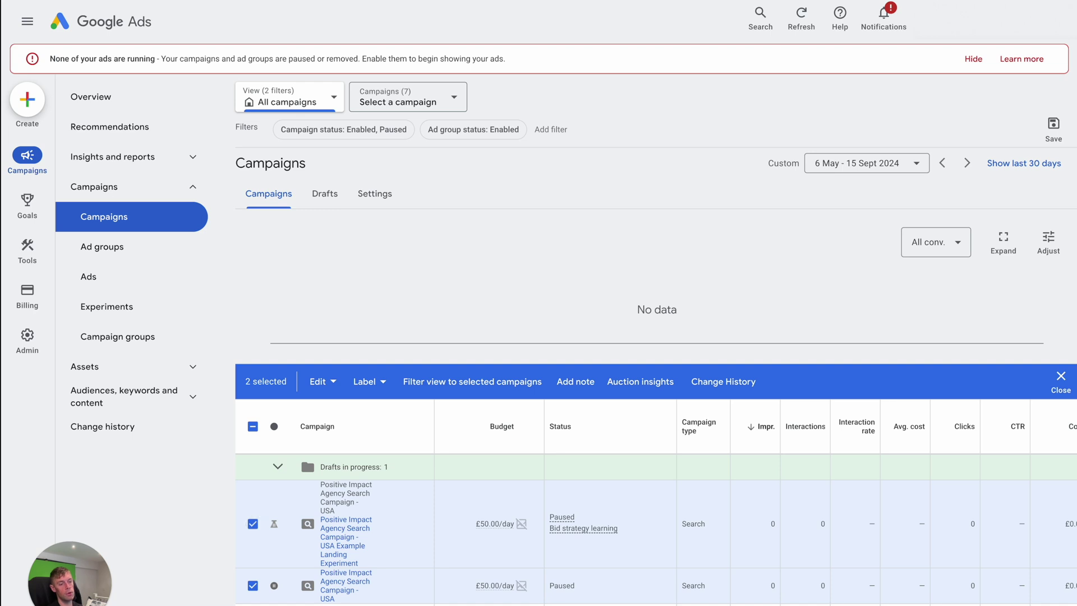
pyautogui.moveTo(143, 510); pyautogui.dragTo(449, 274)
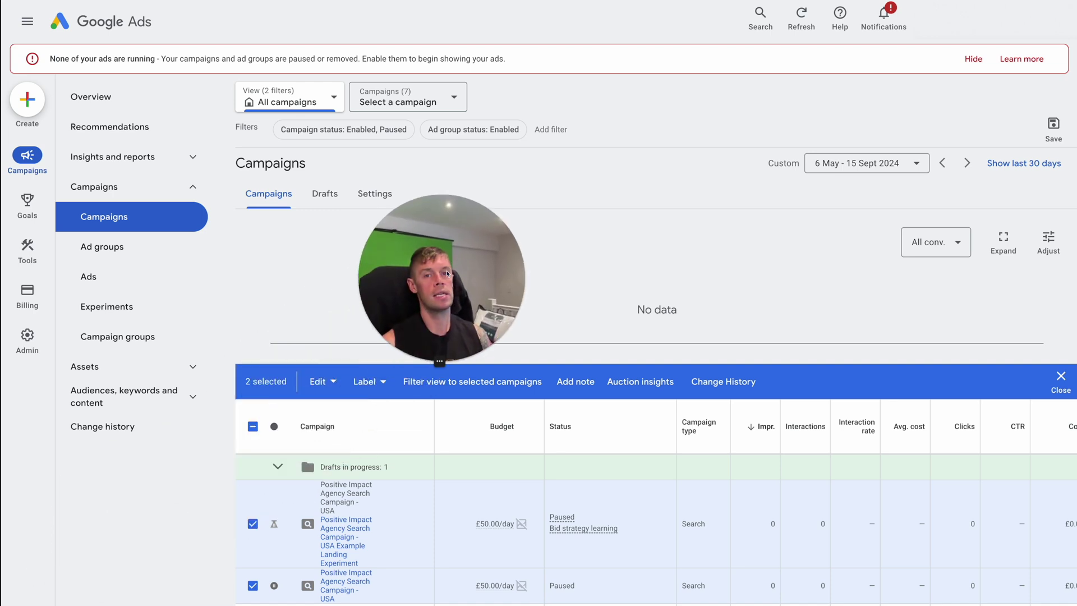